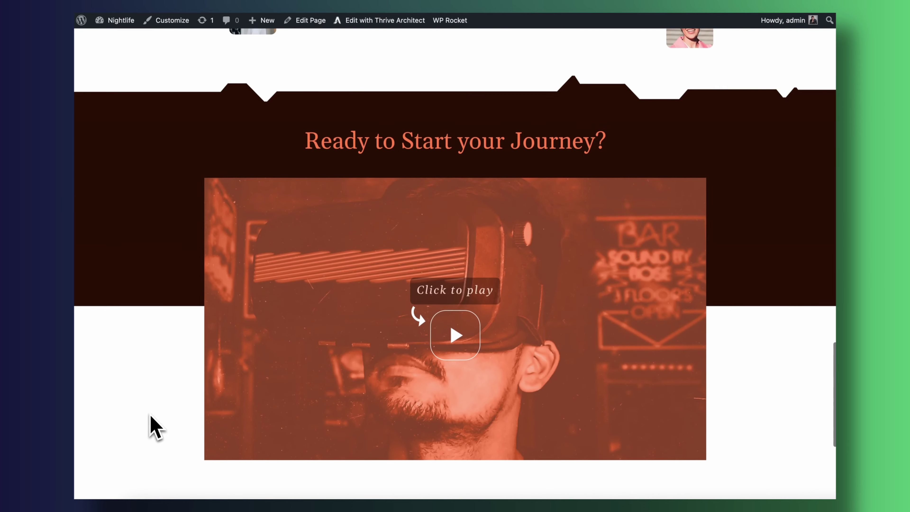
# - Examine the countdown and coupon offer on the VR headset sales page and start the purchase
pyautogui.scroll(-5, 155, 428)
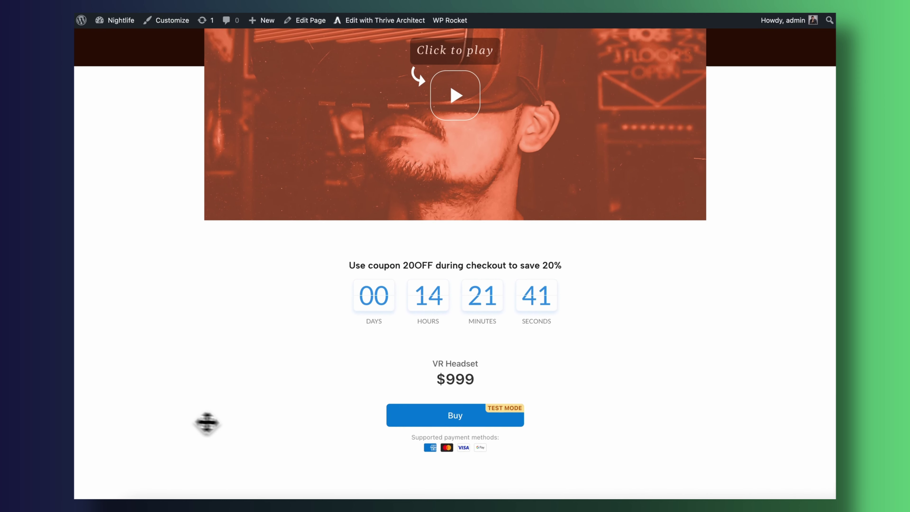
pyautogui.click(424, 420)
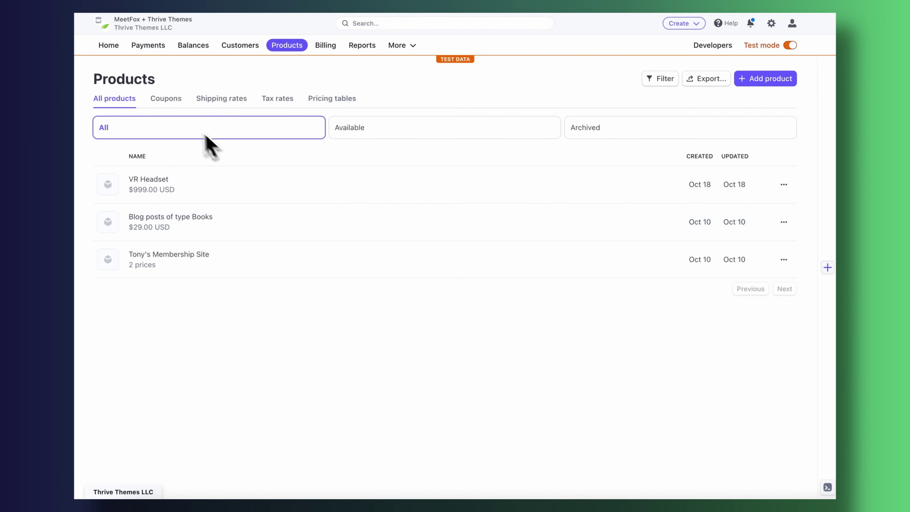
# - Look up the 20OFF coupon among the product coupons in the Stripe dashboard and open its details
pyautogui.click(173, 102)
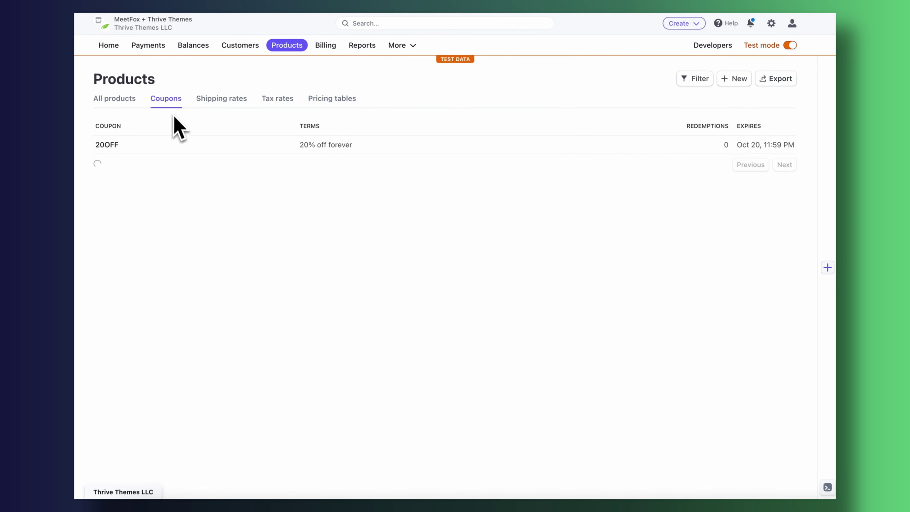
pyautogui.click(190, 152)
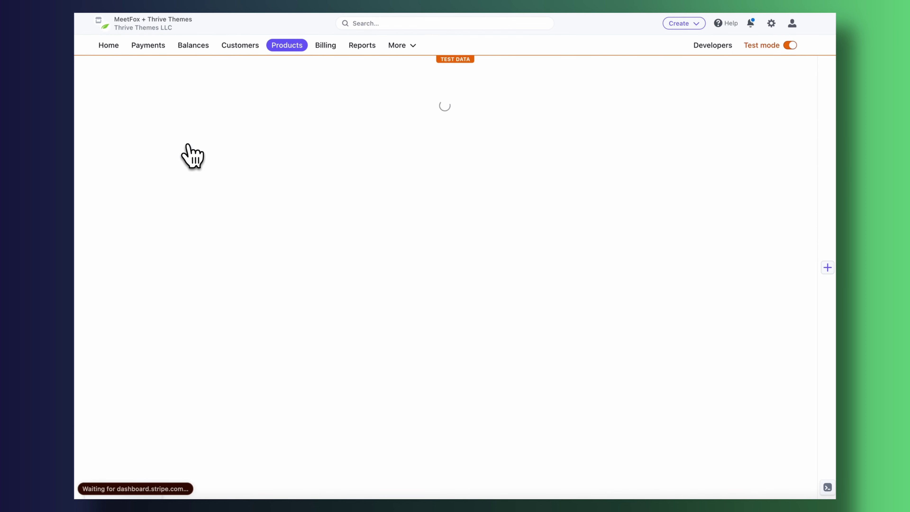
pyautogui.scroll(-1, 211, 217)
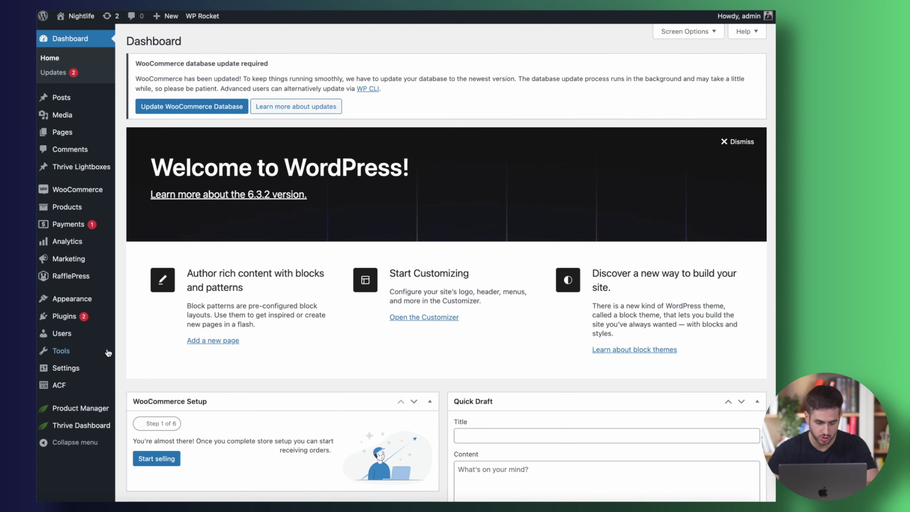
# - In the WordPress admin, open Thrive Ultimatum and start a new campaign built from scratch
pyautogui.moveTo(100, 427)
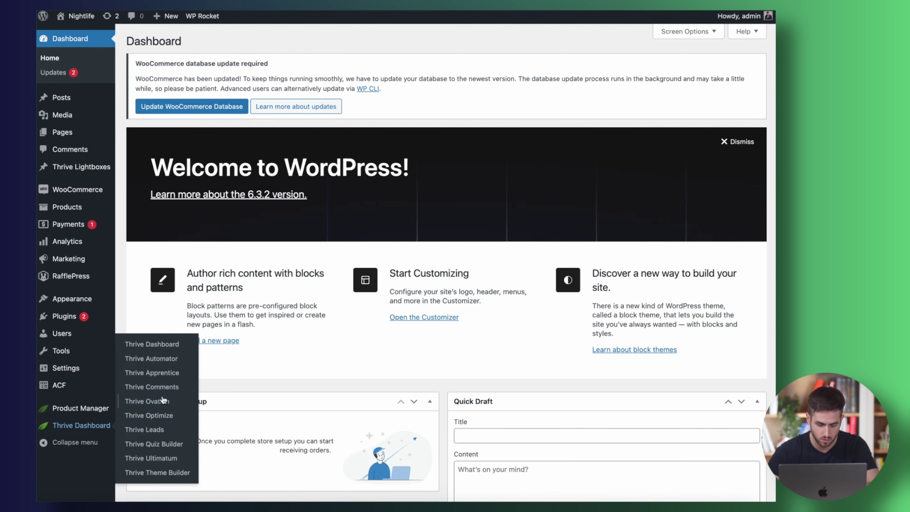
pyautogui.click(161, 459)
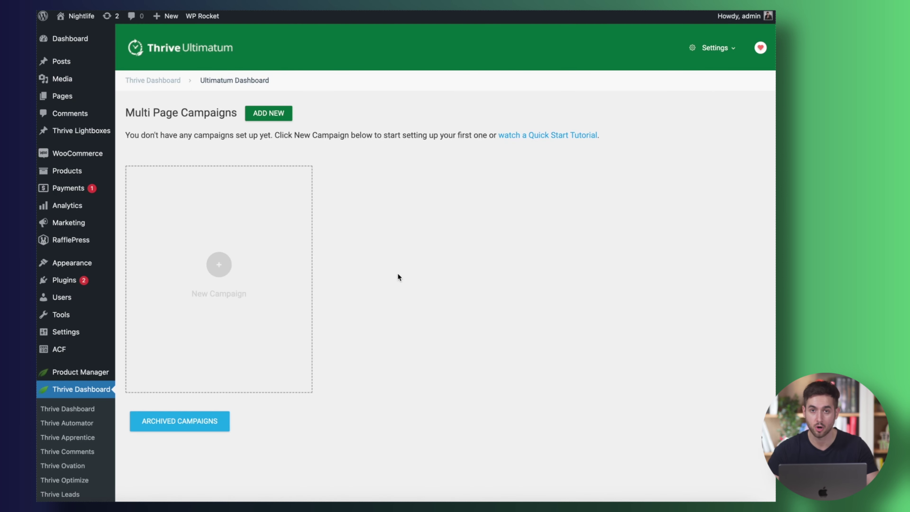
pyautogui.click(260, 253)
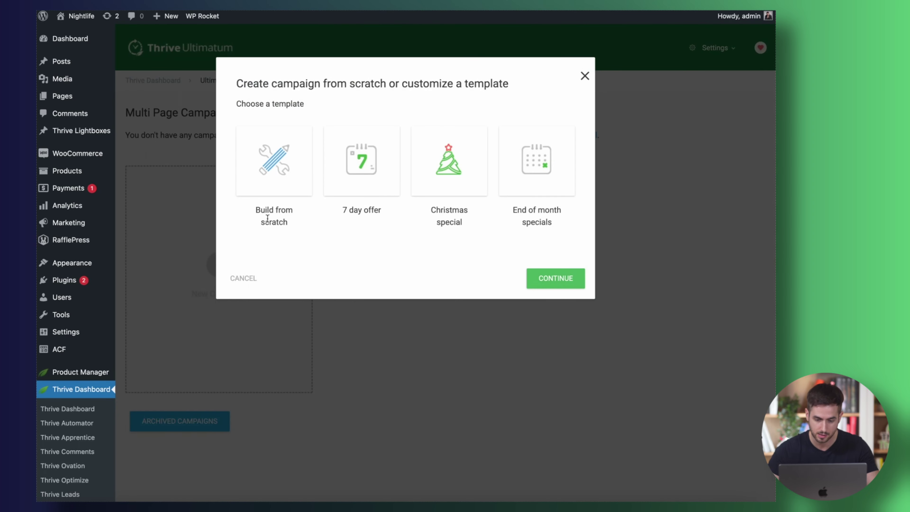
pyautogui.click(280, 140)
pyautogui.click(558, 290)
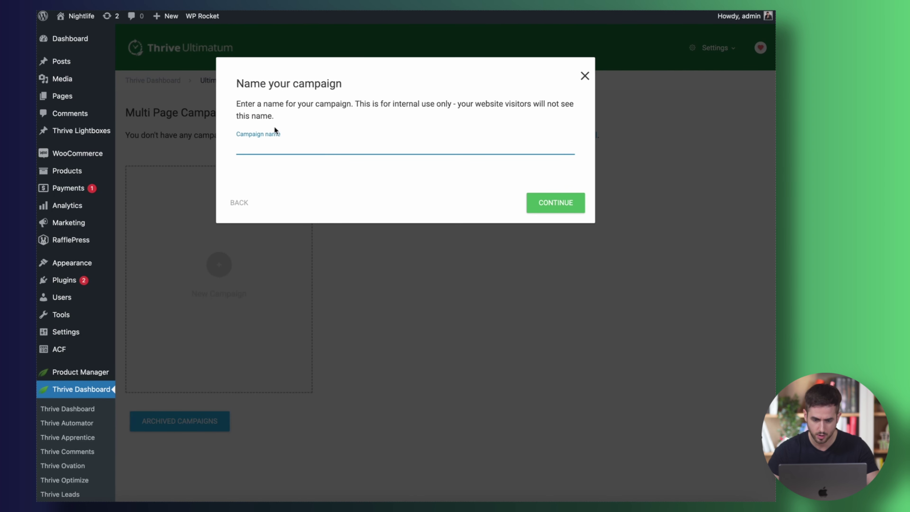
# - Name the campaign "VR Headset Sale" and create it
pyautogui.write('VR Sale')
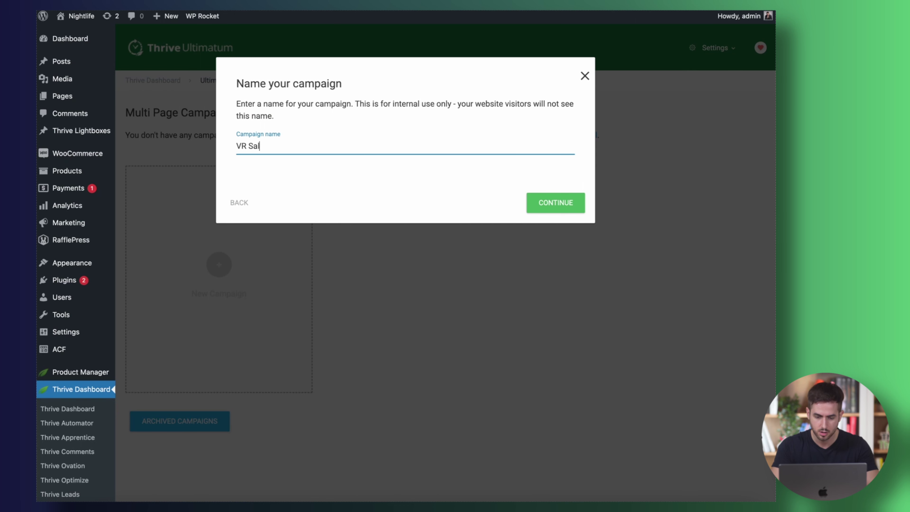
pyautogui.press('Left')
pyautogui.press('Left')
pyautogui.press('Left')
pyautogui.press('Left')
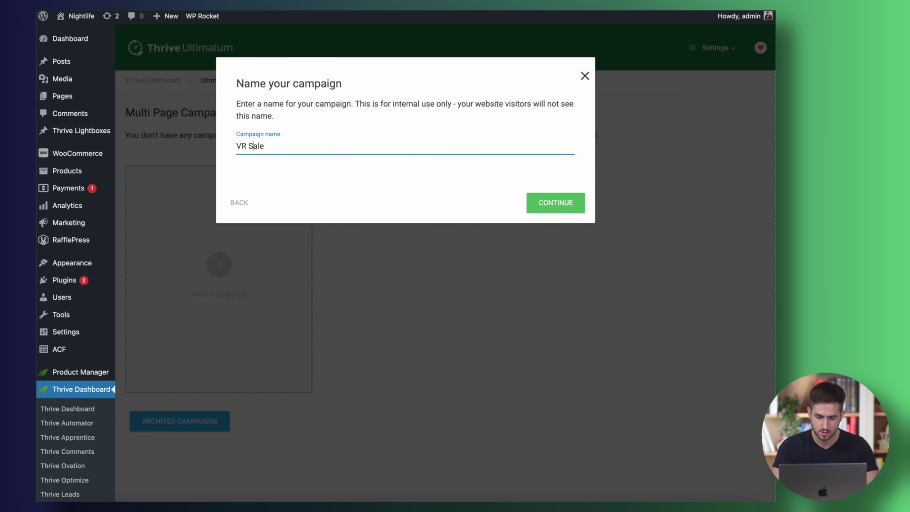
pyautogui.write('Headset')
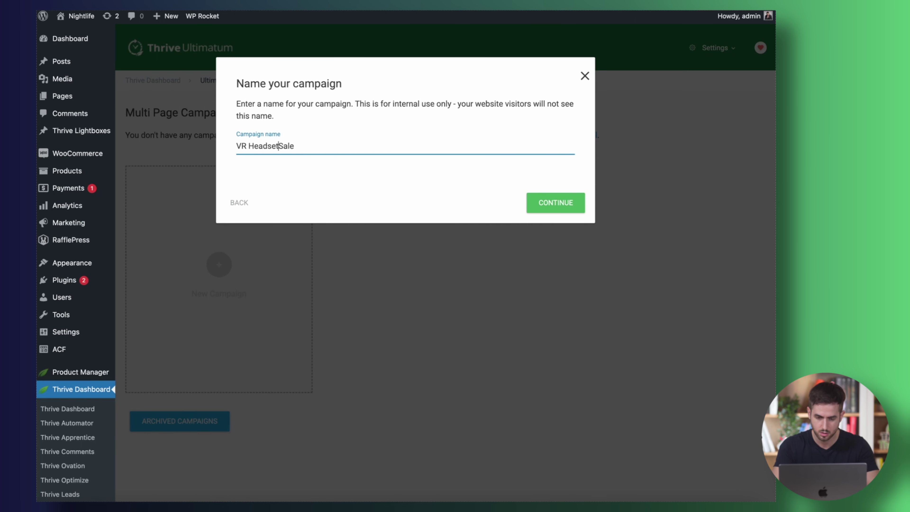
pyautogui.click(562, 212)
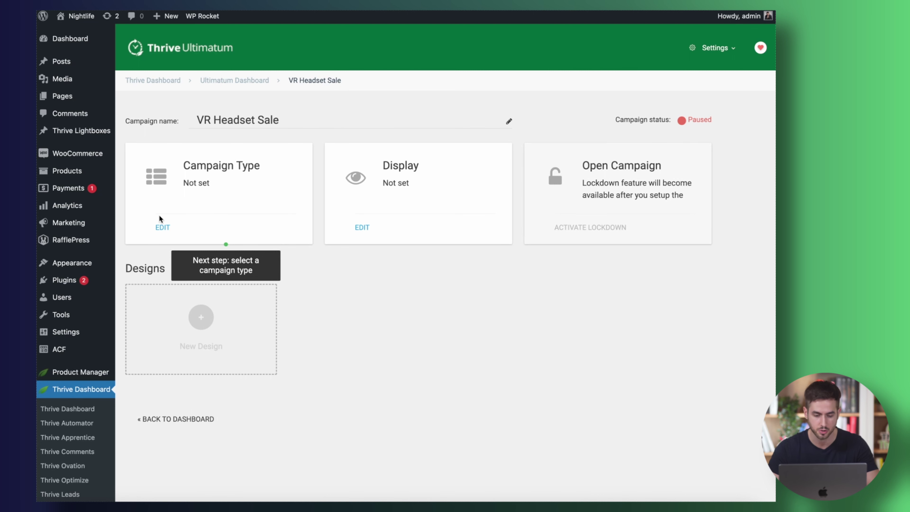
# - Make it a Fixed Dates Campaign running from 18 October 2023 to 20 October 2023, save it, and open the display settings
pyautogui.click(162, 226)
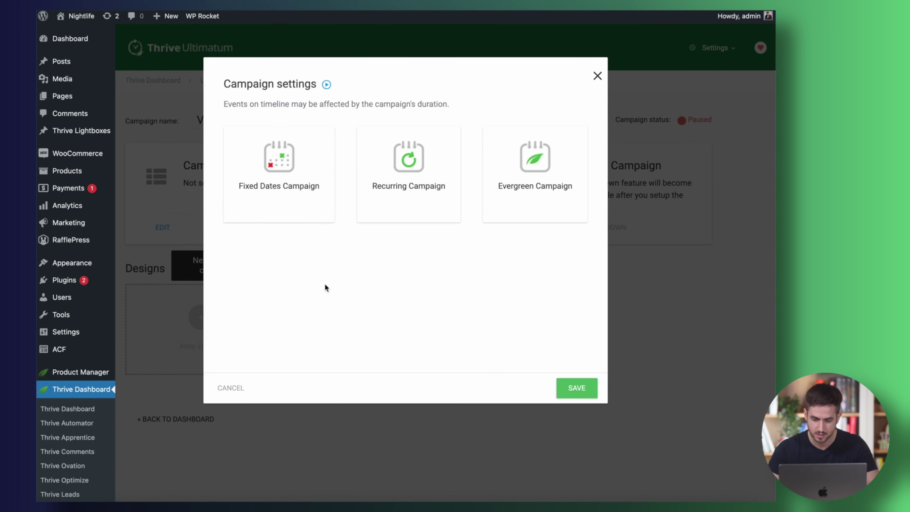
pyautogui.click(308, 203)
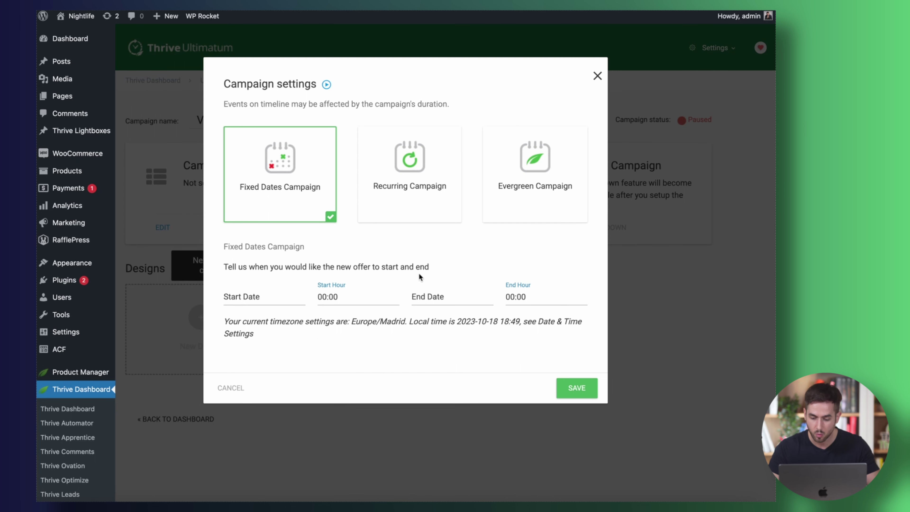
pyautogui.click(458, 296)
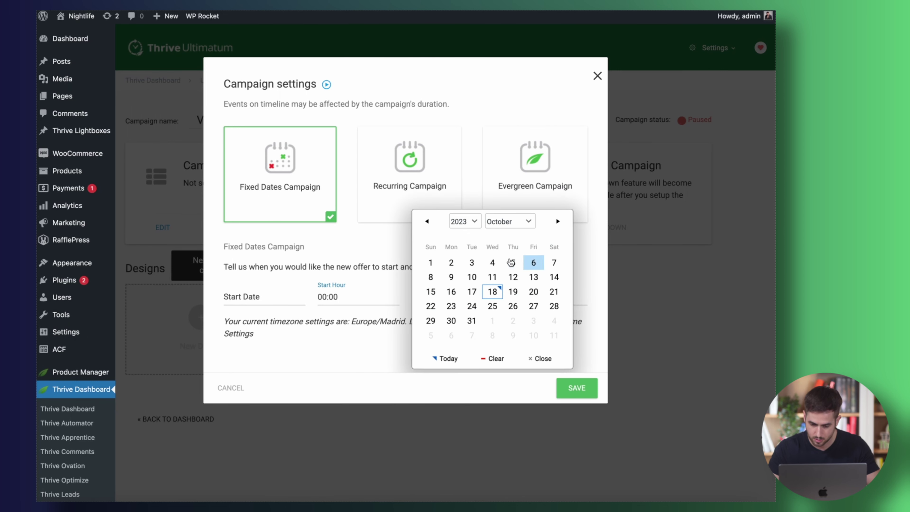
pyautogui.click(259, 291)
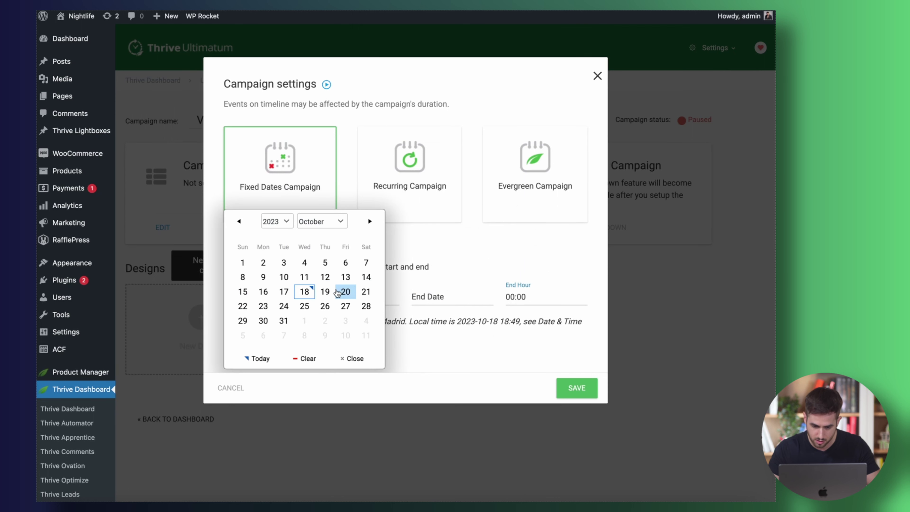
pyautogui.click(309, 294)
pyautogui.click(461, 301)
pyautogui.click(533, 292)
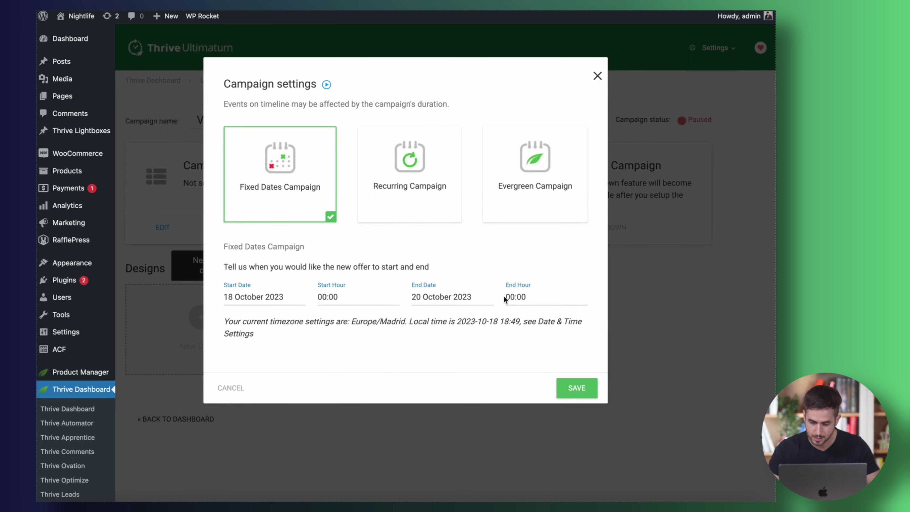
pyautogui.click(562, 386)
pyautogui.click(363, 228)
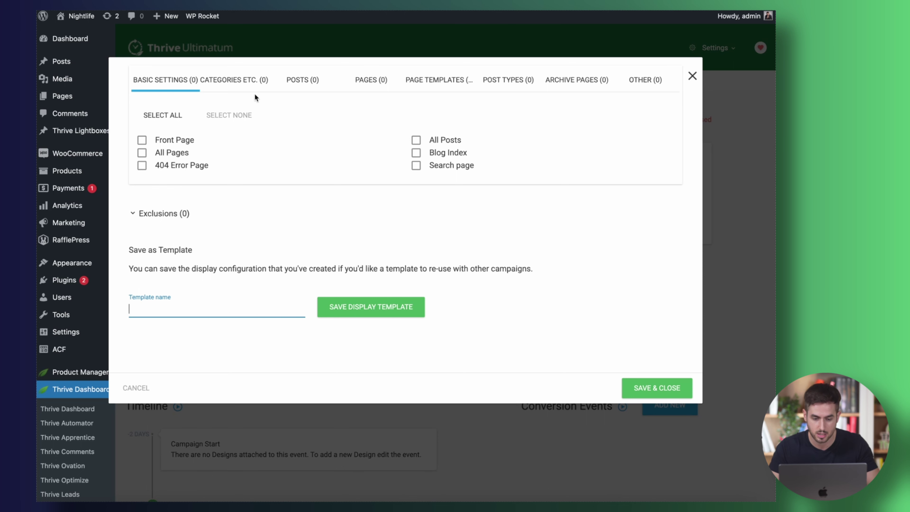
pyautogui.click(353, 81)
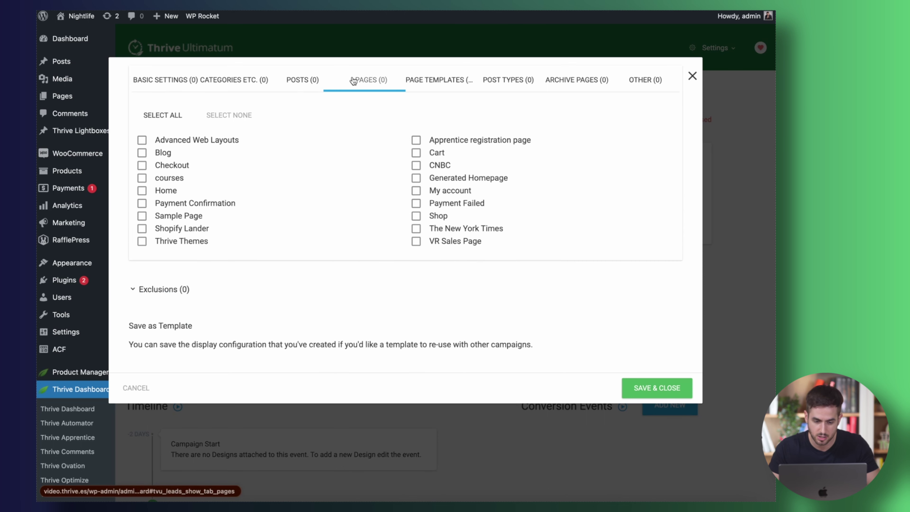
pyautogui.click(162, 115)
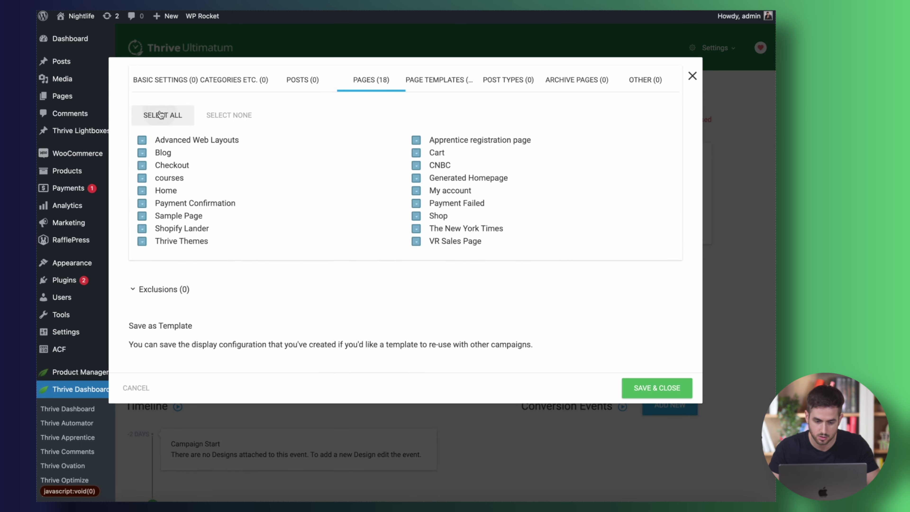
pyautogui.click(289, 89)
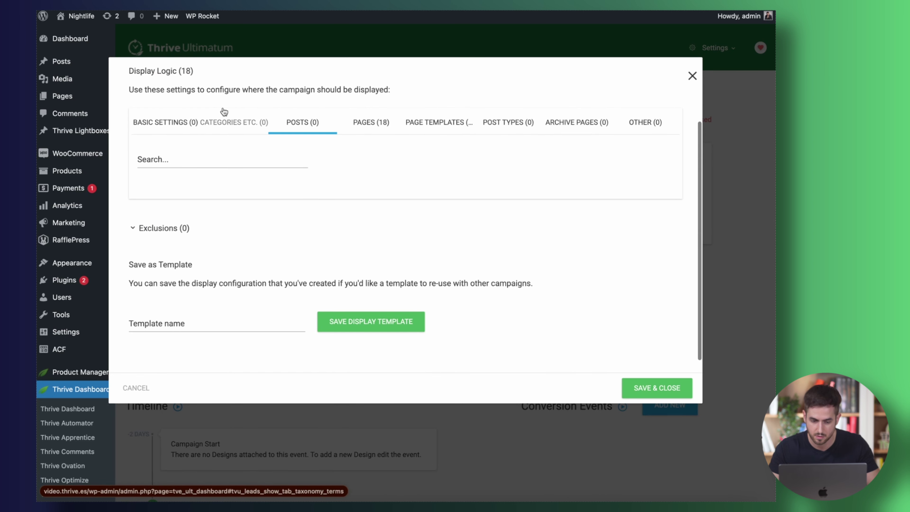
pyautogui.click(161, 122)
pyautogui.click(444, 184)
pyautogui.click(155, 199)
pyautogui.click(155, 199)
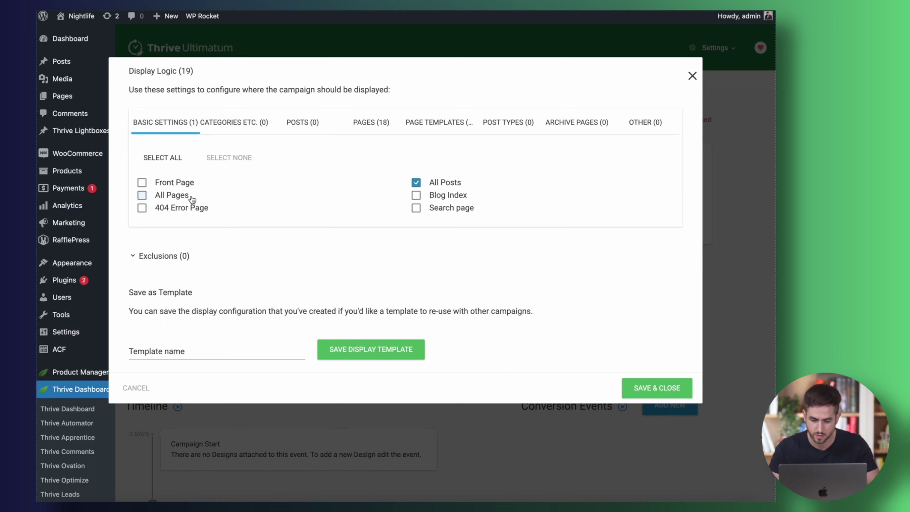
pyautogui.click(419, 183)
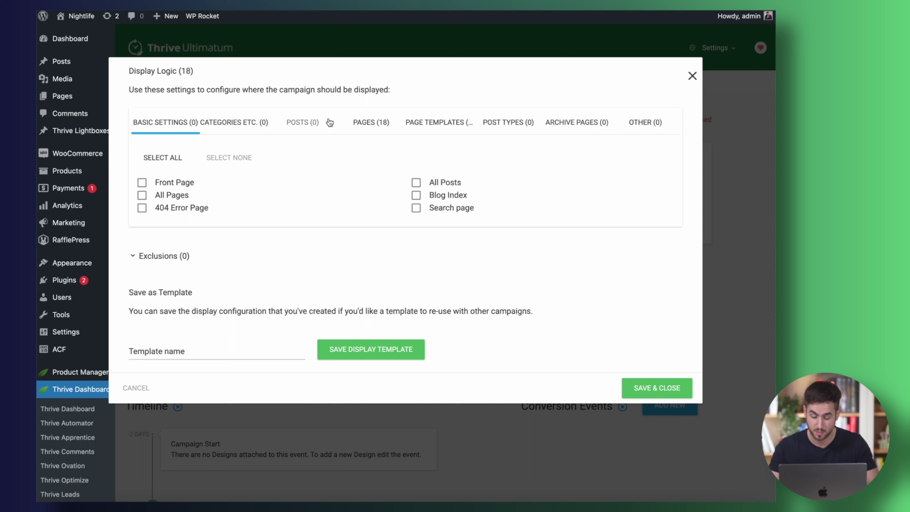
# - Clear the page selection, choose only VR Sales Page as the campaign's display location, and save
pyautogui.click(370, 122)
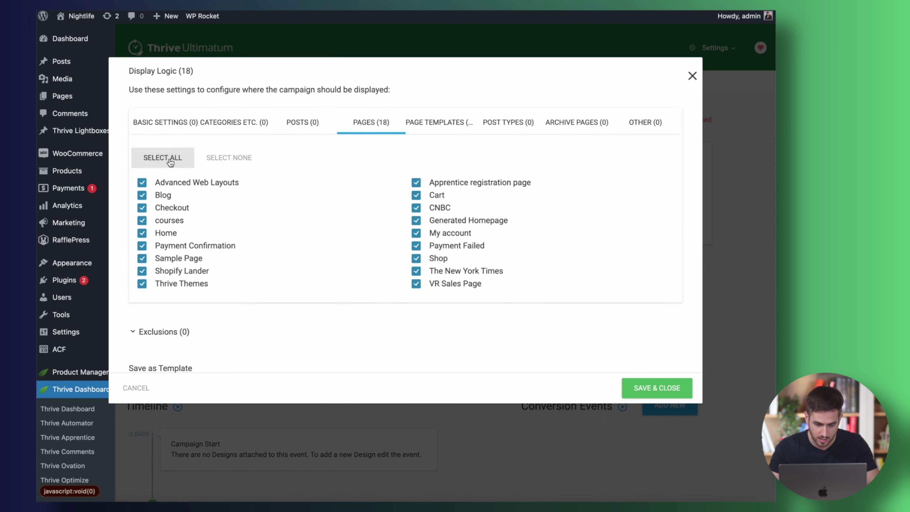
pyautogui.click(209, 158)
pyautogui.click(447, 283)
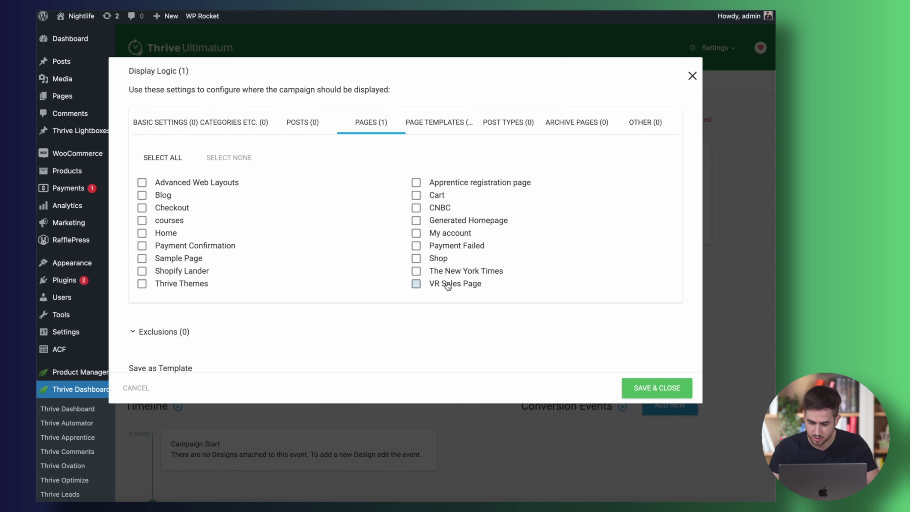
pyautogui.click(654, 391)
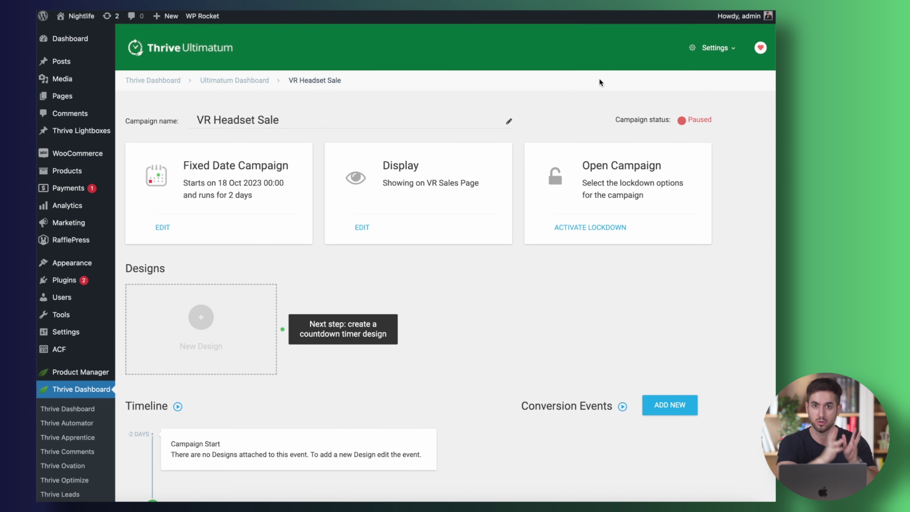
# - Examine the lockdown campaign's pre-access, expired and promotion page fields, and close the dialog without saving
pyautogui.click(570, 237)
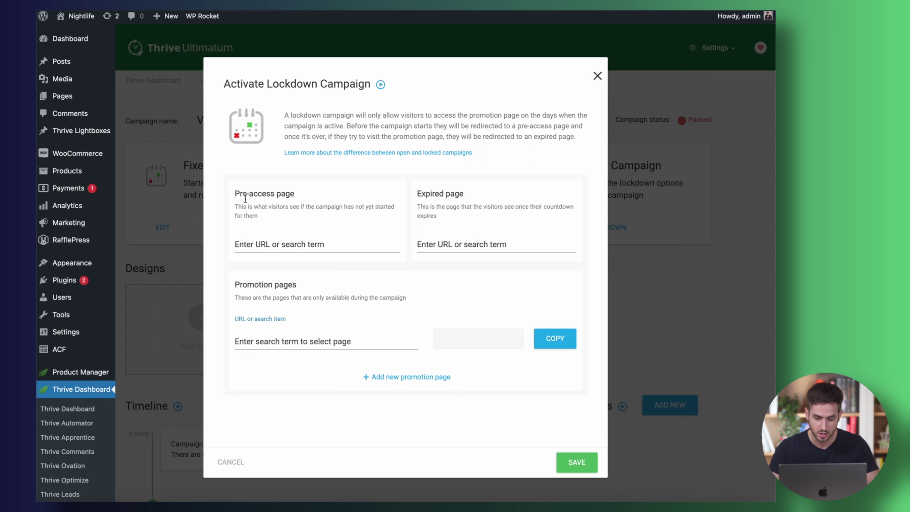
pyautogui.click(259, 244)
pyautogui.click(258, 243)
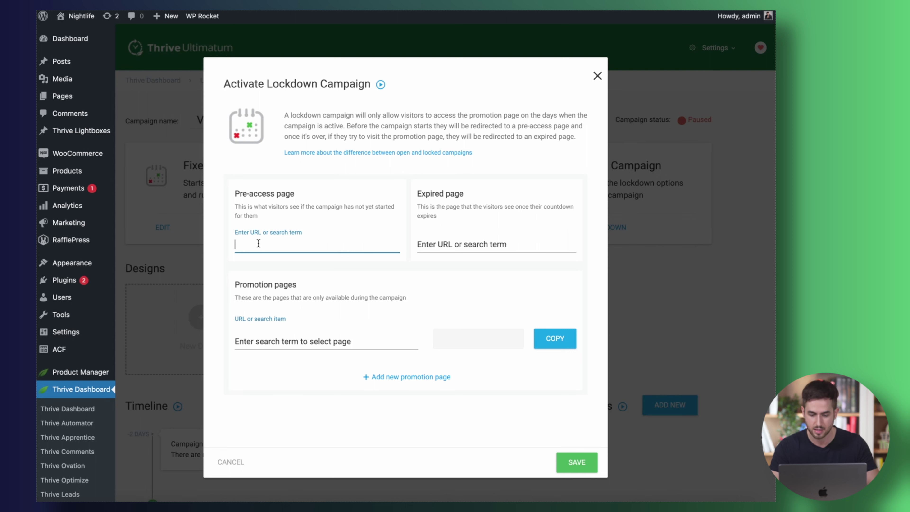
pyautogui.click(463, 244)
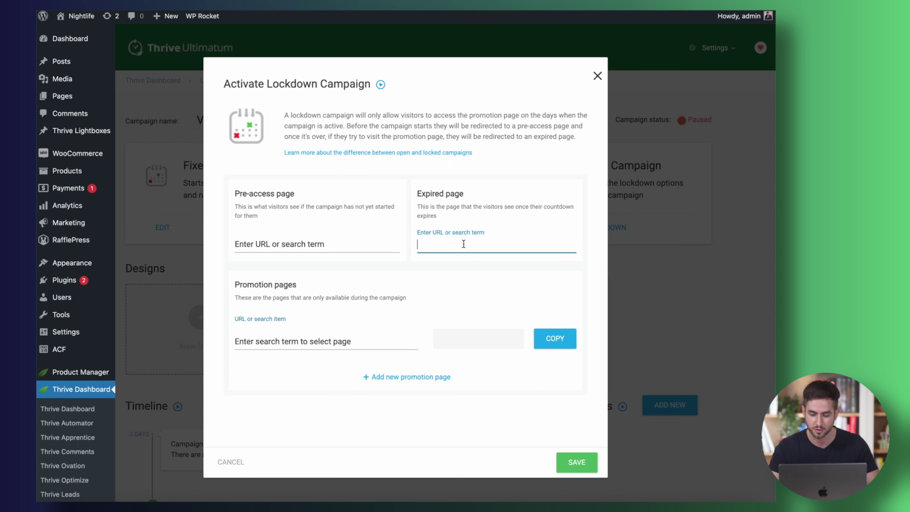
pyautogui.click(293, 342)
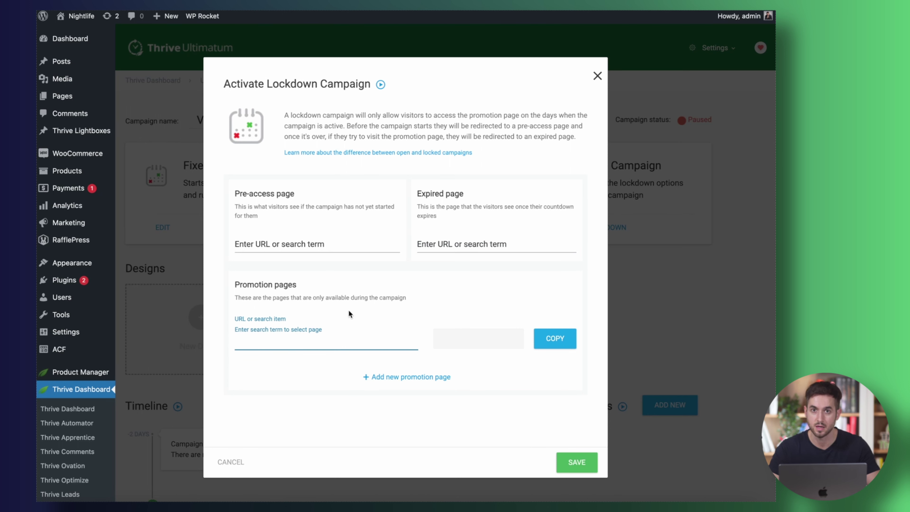
pyautogui.click(597, 76)
# - Add a new top ribbon design to the campaign with the Push content display option
pyautogui.scroll(-2, 257, 334)
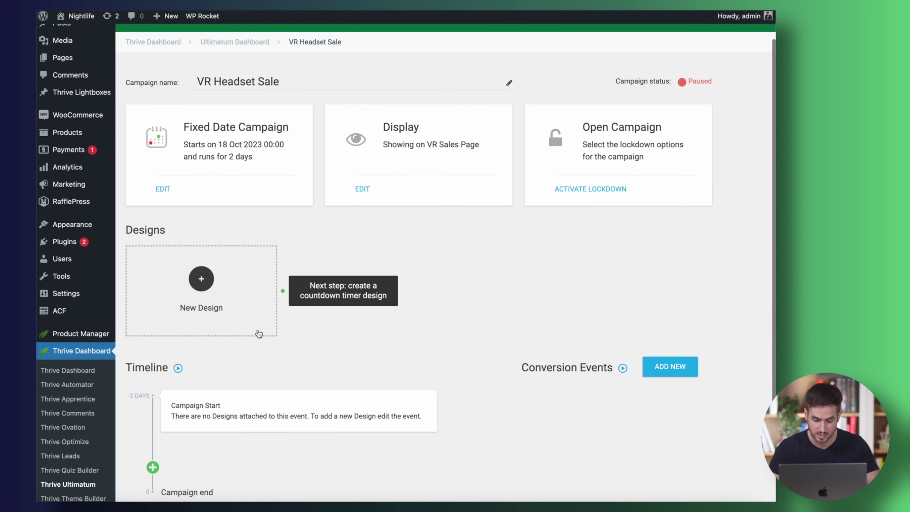
pyautogui.click(217, 279)
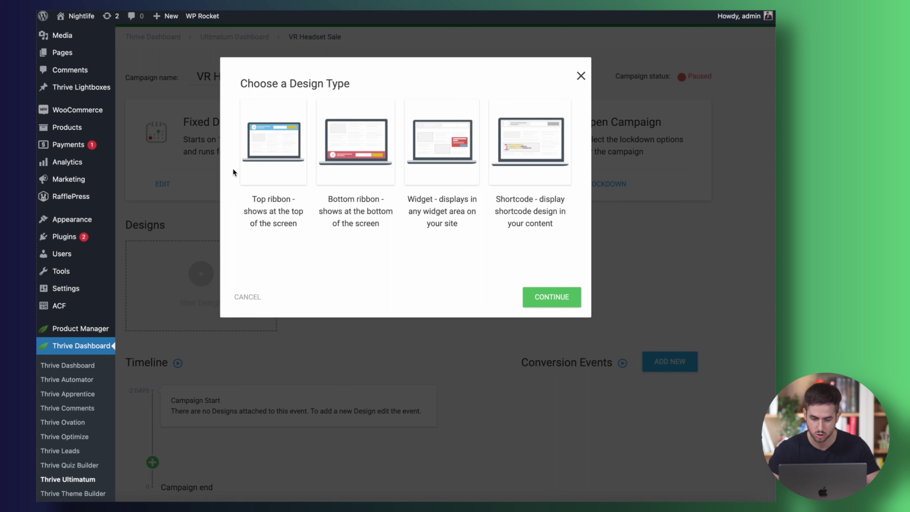
pyautogui.click(255, 157)
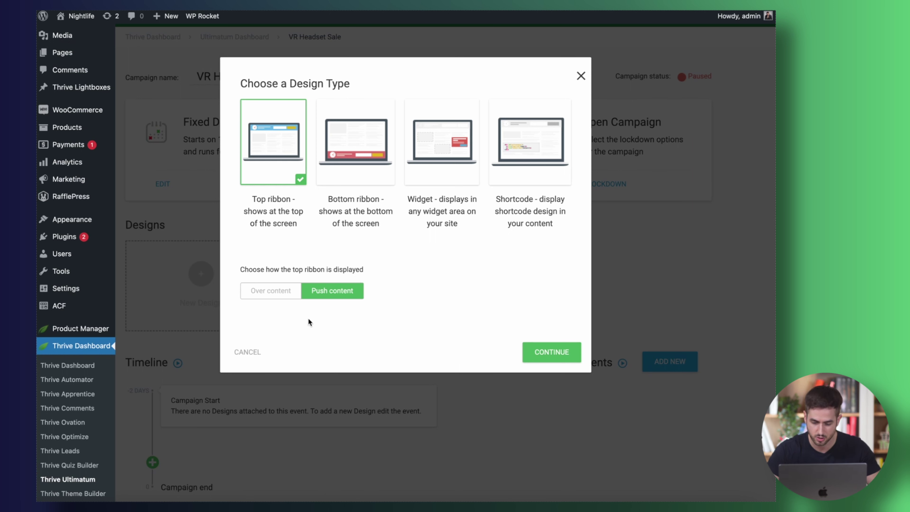
pyautogui.click(551, 352)
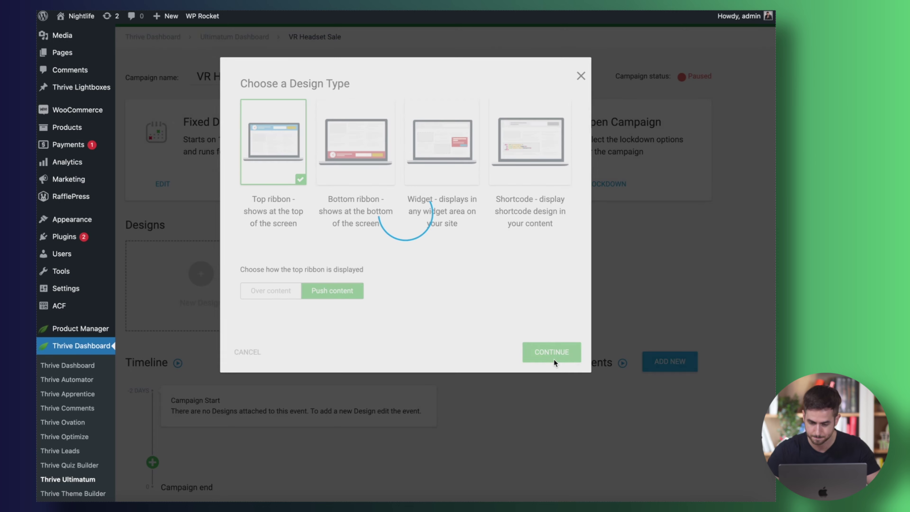
# - Apply the Ribbon 09 template to the top ribbon design and change the headline's discount to 20%
pyautogui.click(251, 322)
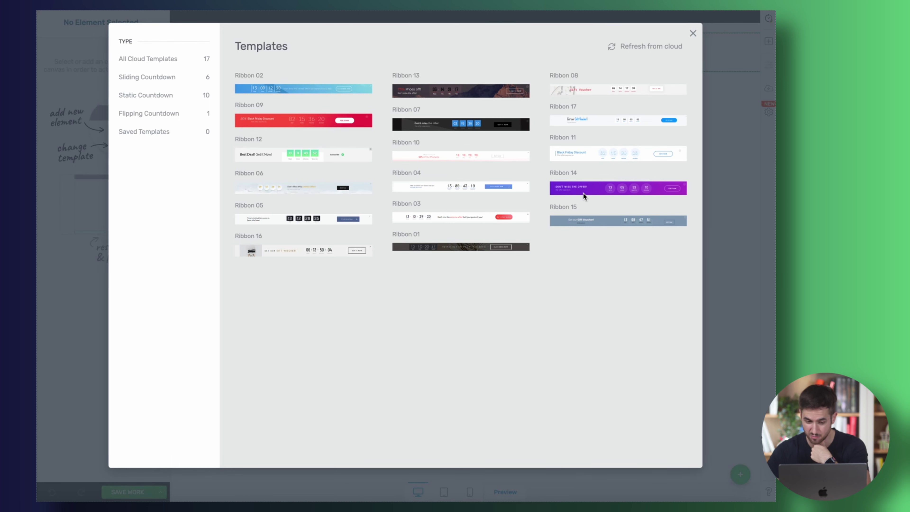
pyautogui.click(284, 119)
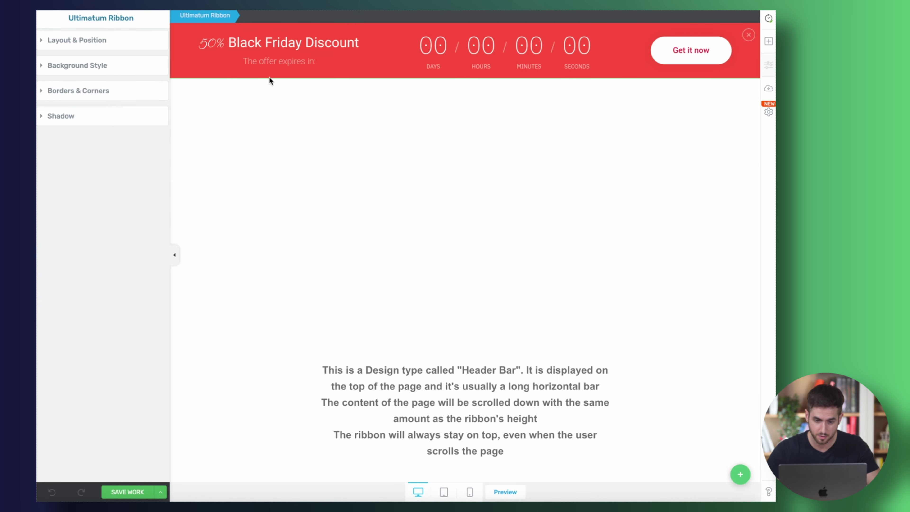
pyautogui.click(215, 44)
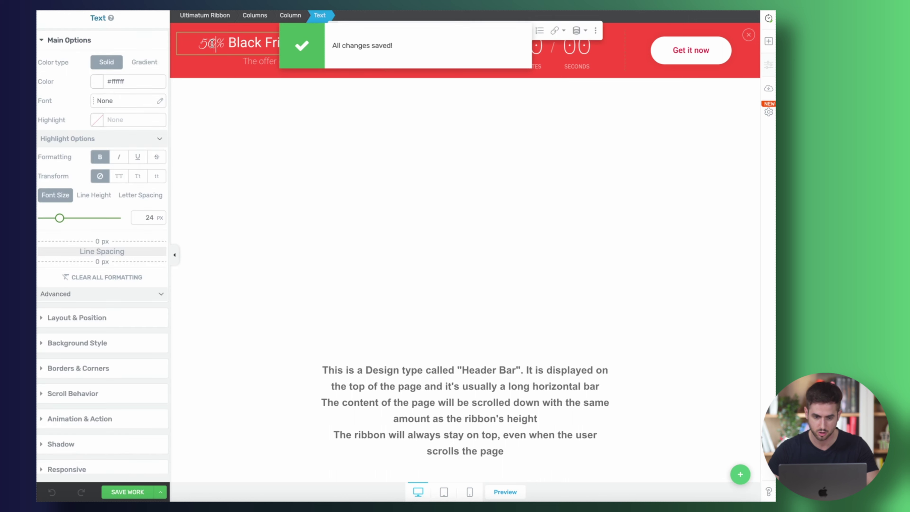
pyautogui.press('BackSpace')
pyautogui.press('BackSpace')
pyautogui.write('20')
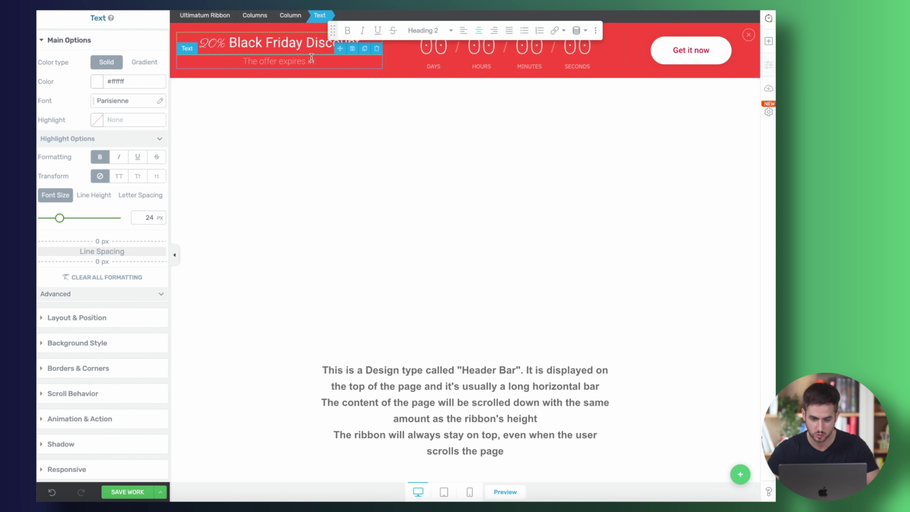
# - Insert "Use 20OFF at checkout." before the ribbon's "The offer expires in:" text and make 20OFF bold
pyautogui.click(233, 59)
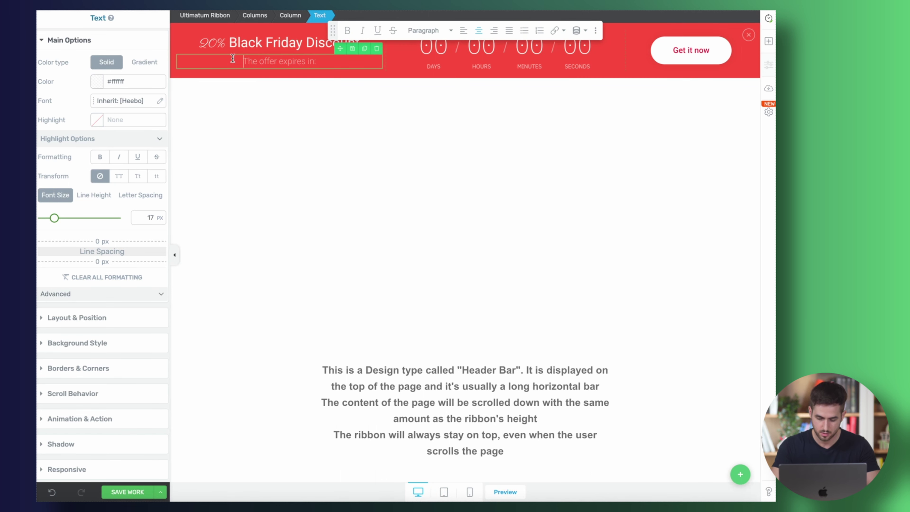
pyautogui.write('Use ')
pyautogui.write('20OFF a')
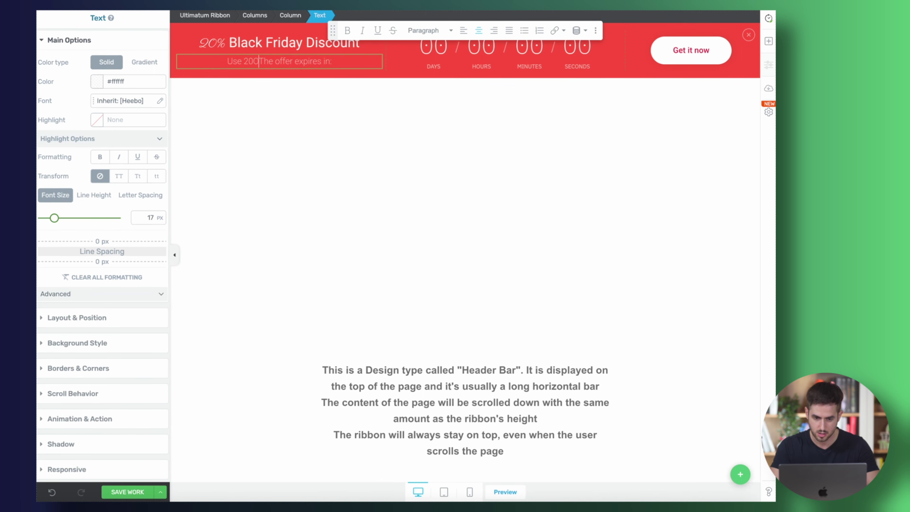
pyautogui.write('t checkout.')
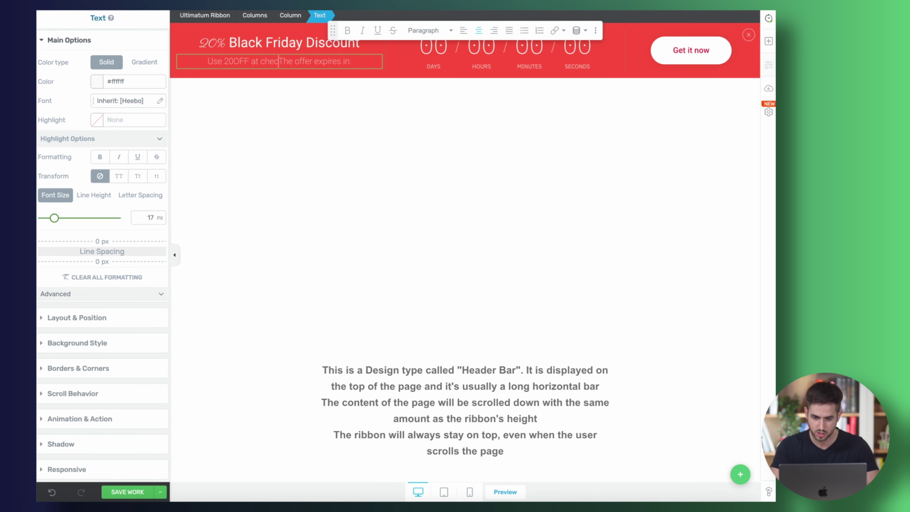
pyautogui.doubleClick(219, 60)
pyautogui.click(347, 31)
pyautogui.click(285, 77)
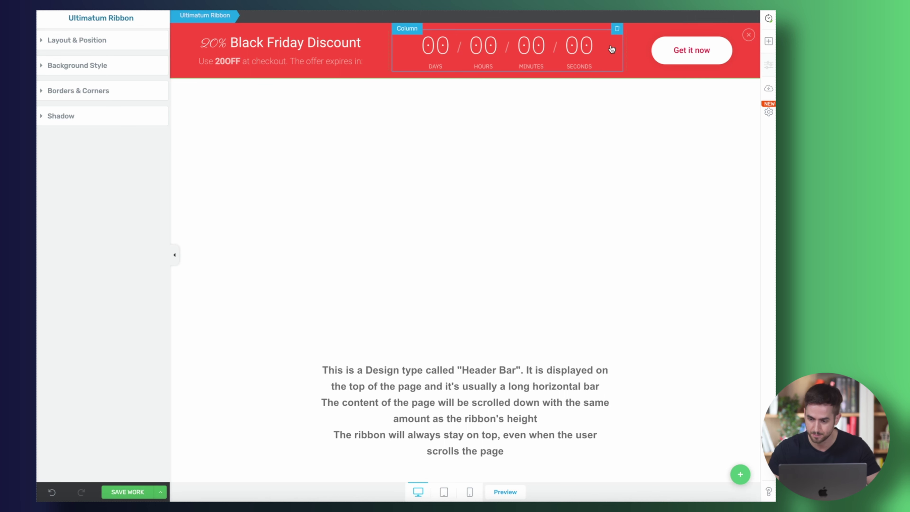
# - Delete the "Get it now" button from the ribbon and save the design
pyautogui.click(664, 60)
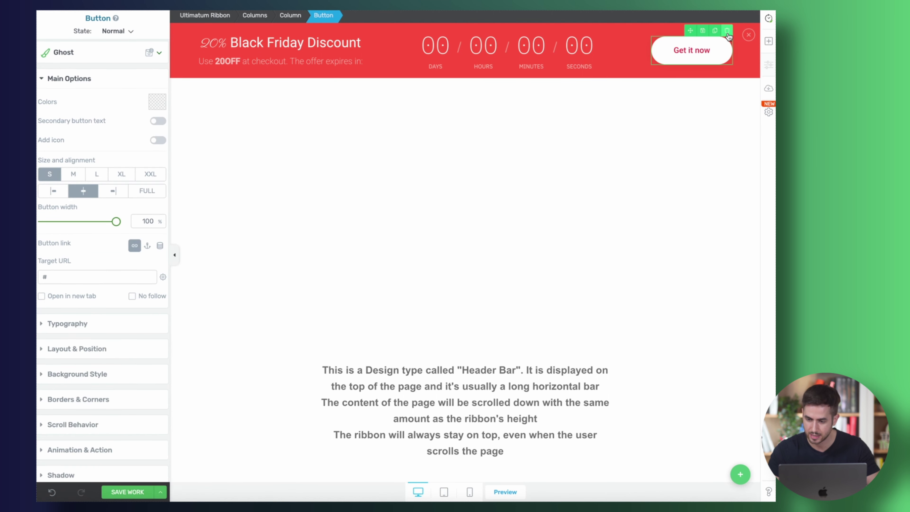
pyautogui.click(727, 32)
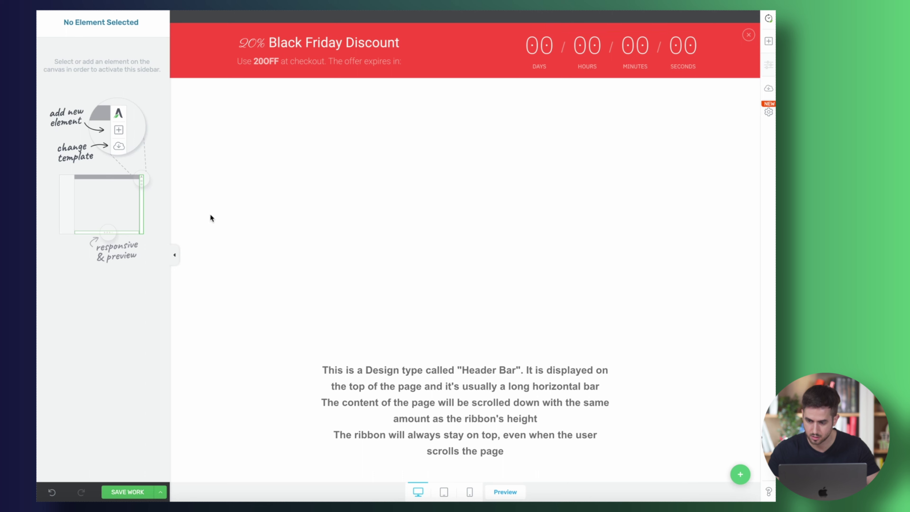
pyautogui.click(138, 491)
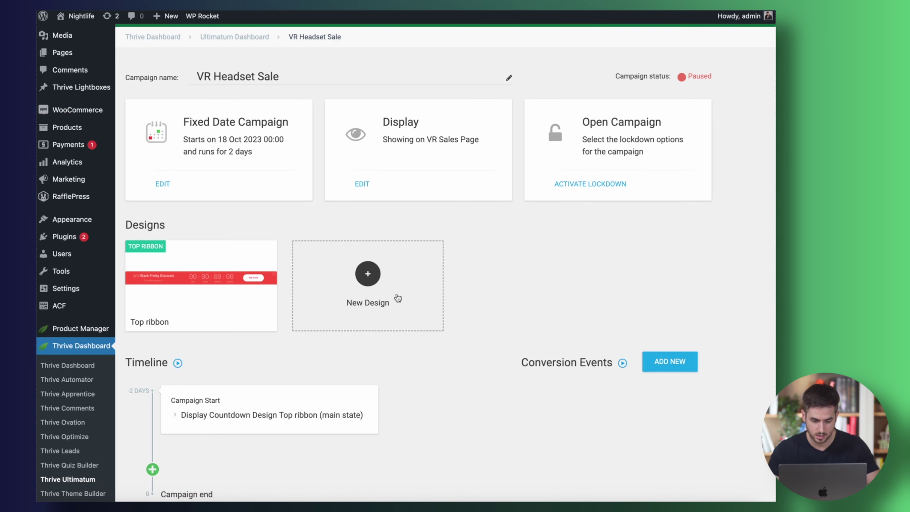
# - Add a new Shortcode design named "VR 48 Hour Sale" to the campaign
pyautogui.scroll(-5, 394, 298)
pyautogui.scroll(2, 396, 297)
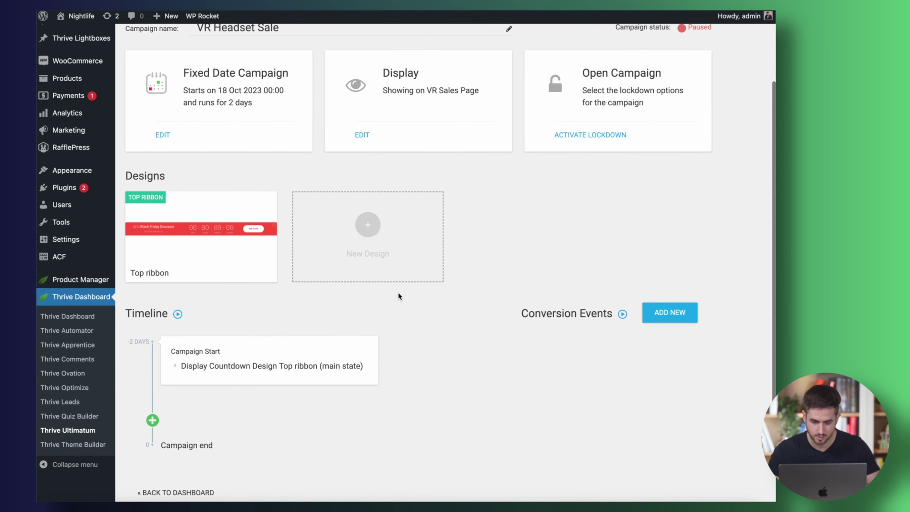
pyautogui.click(390, 234)
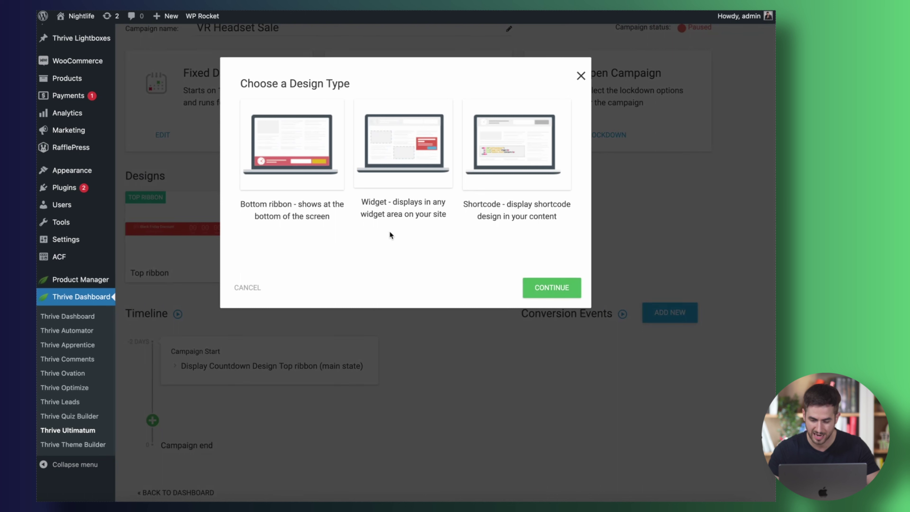
pyautogui.click(507, 161)
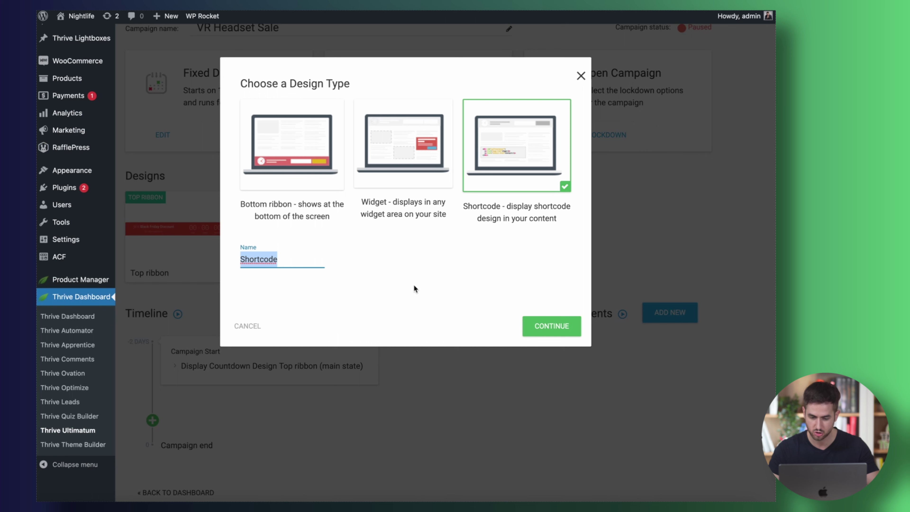
pyautogui.write('VR ')
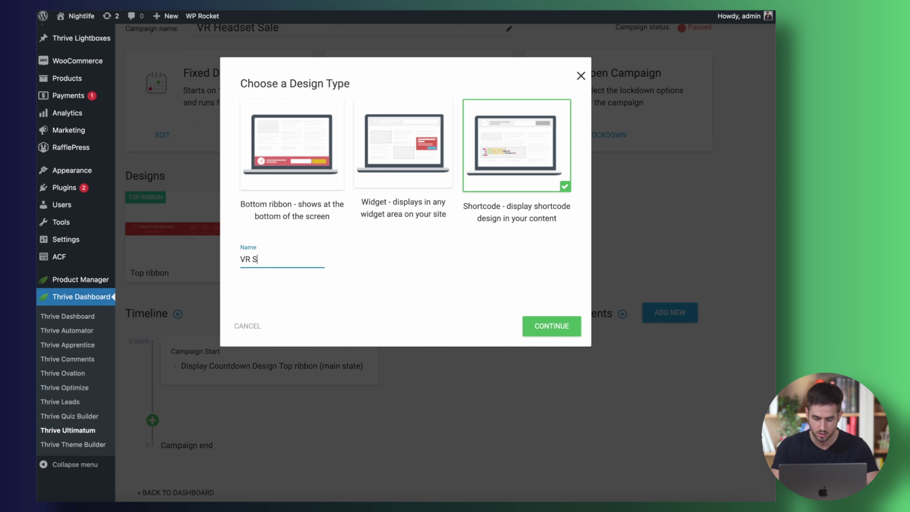
pyautogui.write('48 Hour Sale')
pyautogui.click(549, 335)
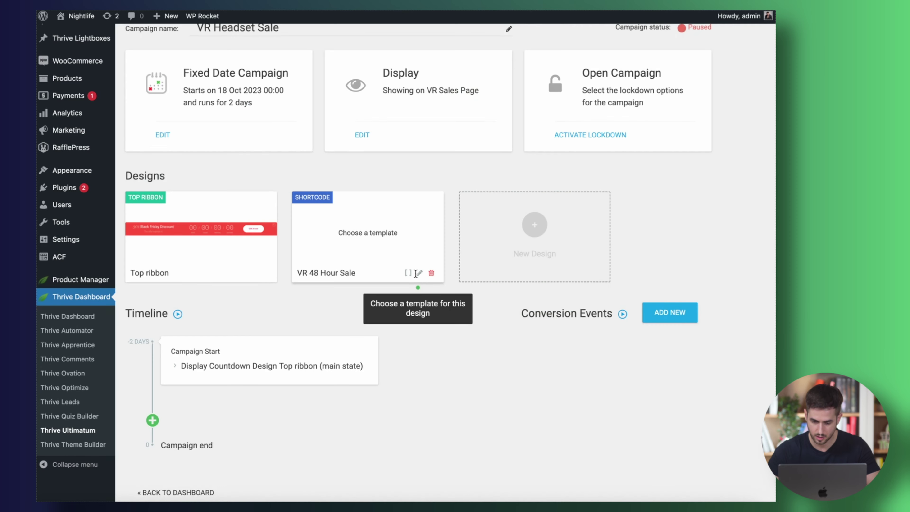
# - Browse the countdown templates for the VR 48 Hour Sale design and apply Shortcode 01
pyautogui.click(419, 274)
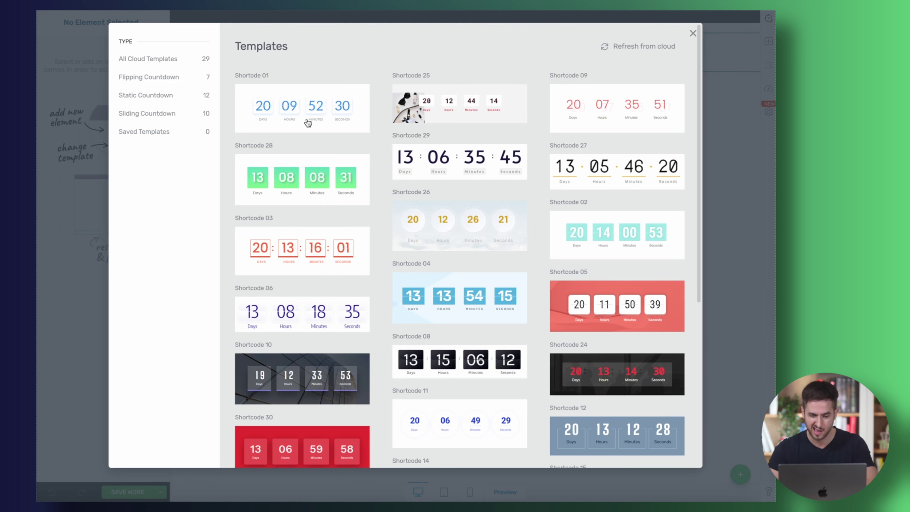
pyautogui.scroll(-2, 273, 209)
pyautogui.scroll(-2, 273, 209)
pyautogui.scroll(-5, 273, 210)
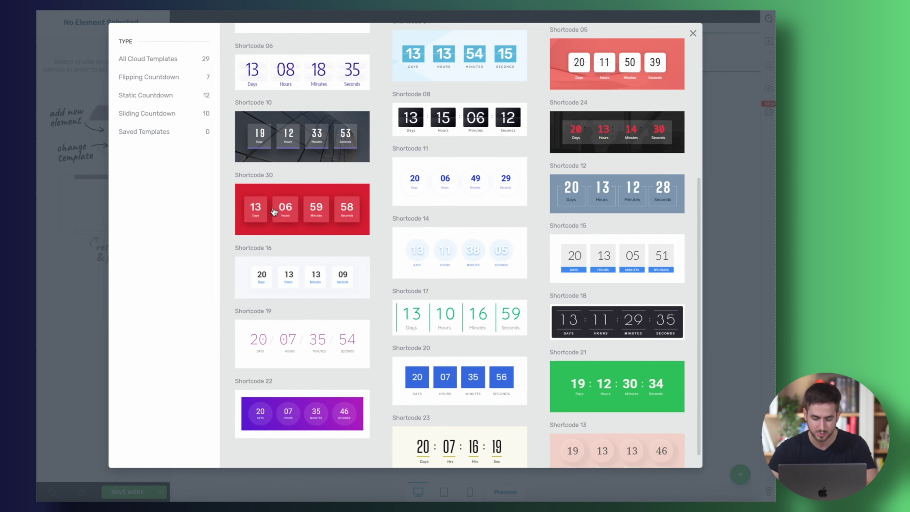
pyautogui.scroll(8, 274, 212)
pyautogui.click(329, 121)
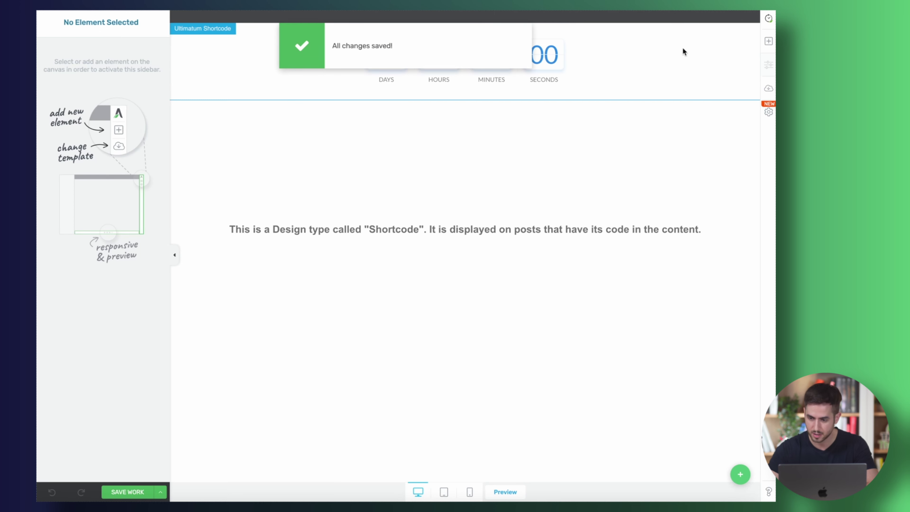
# - Add a text element above the countdown reading "Use coupon 20OFF to save 20%"
pyautogui.click(765, 40)
pyautogui.moveTo(674, 108); pyautogui.dragTo(435, 54)
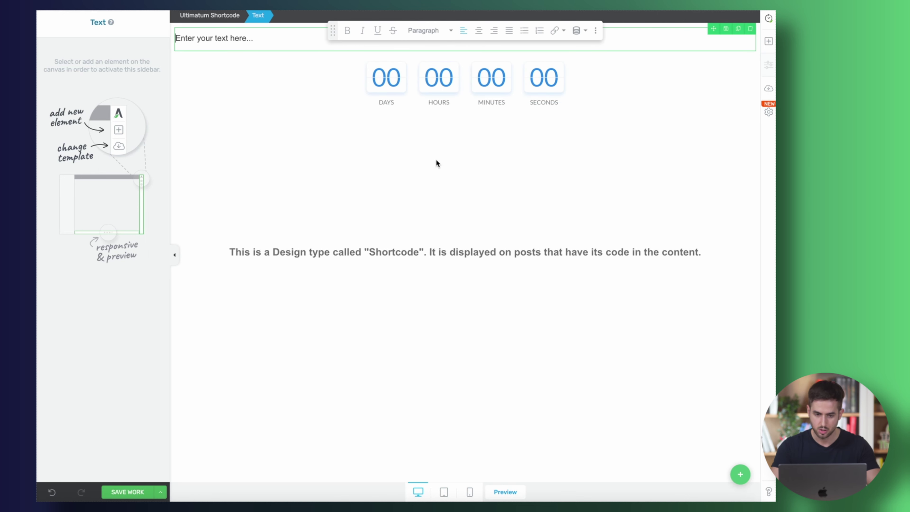
pyautogui.write('Use cop')
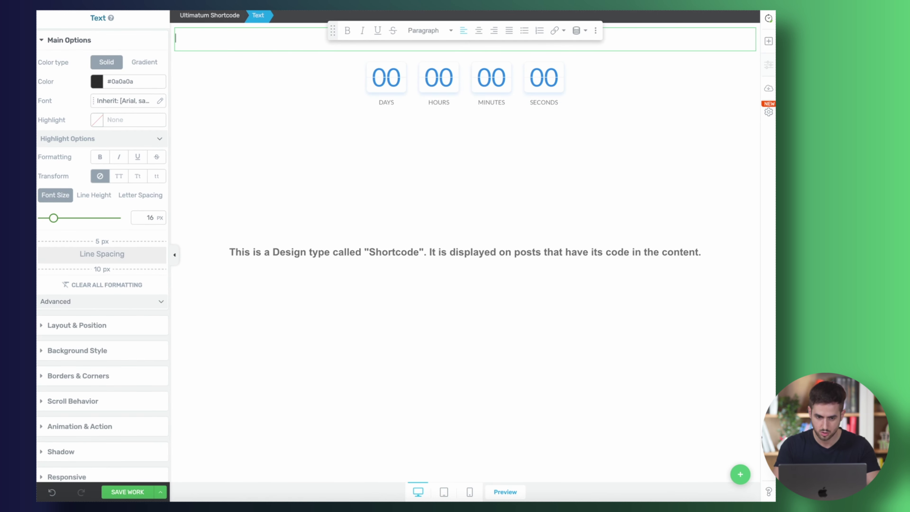
pyautogui.press('BackSpace')
pyautogui.write('upon 20OFF to save 205')
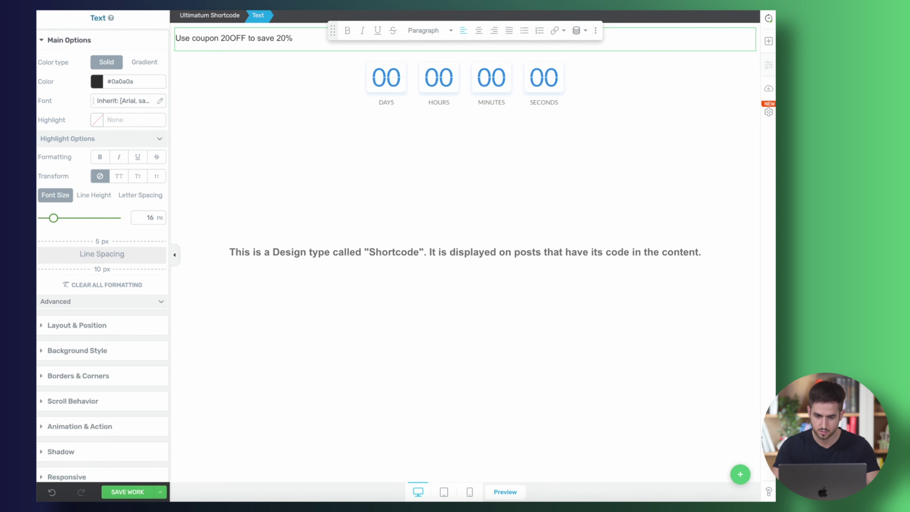
# - Make the coupon text bold and centred, and set its line spacing above and below to 0 px
pyautogui.press('super+a')
pyautogui.click(347, 30)
pyautogui.click(478, 31)
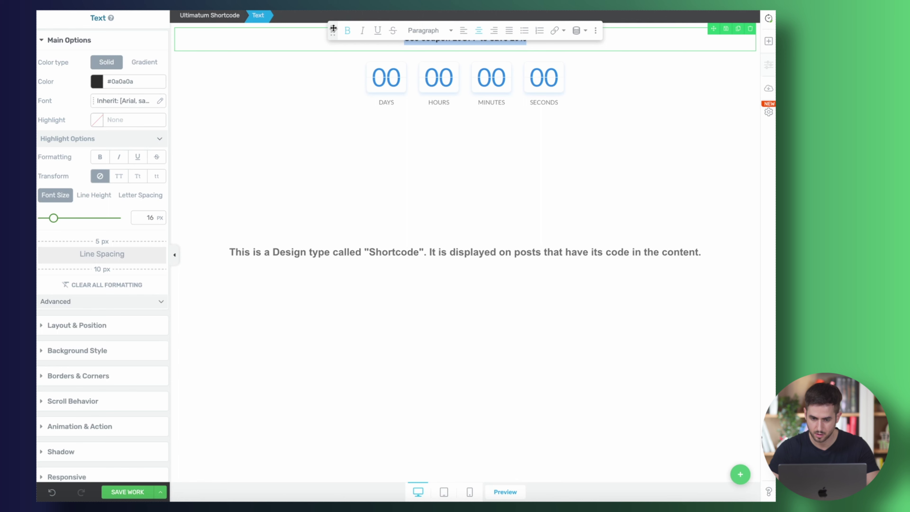
pyautogui.click(377, 91)
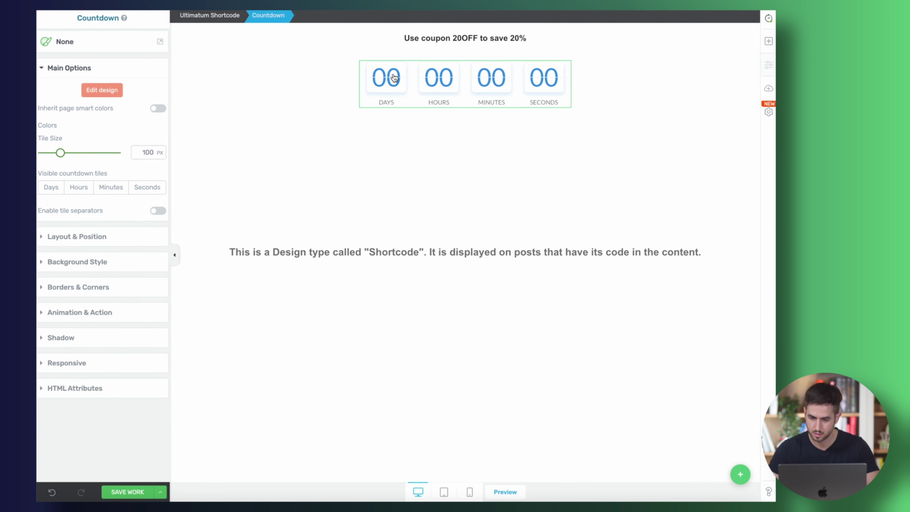
pyautogui.click(410, 47)
pyautogui.moveTo(107, 267)
pyautogui.mouseDown()
pyautogui.moveTo(107, 244)
pyautogui.moveTo(108, 259)
pyautogui.mouseUp()
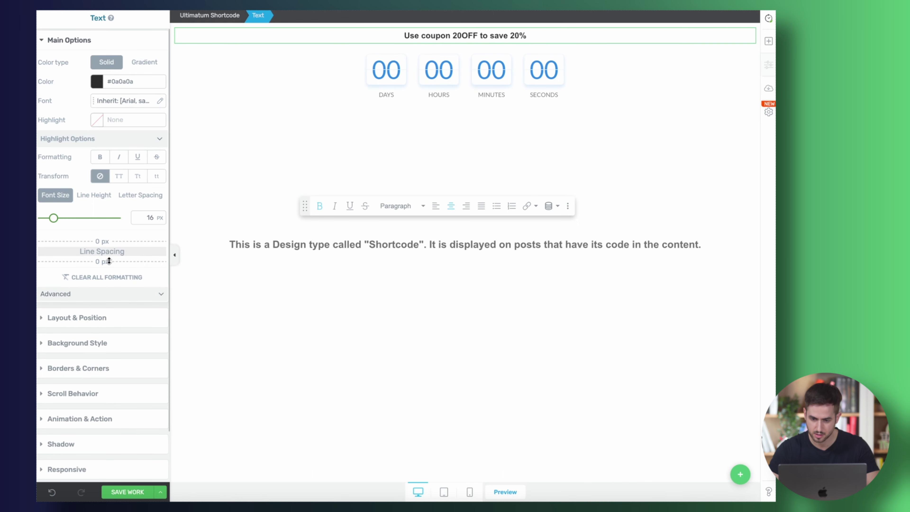
# - Set the countdown's top and bottom margins to 10 px and save the design
pyautogui.click(489, 72)
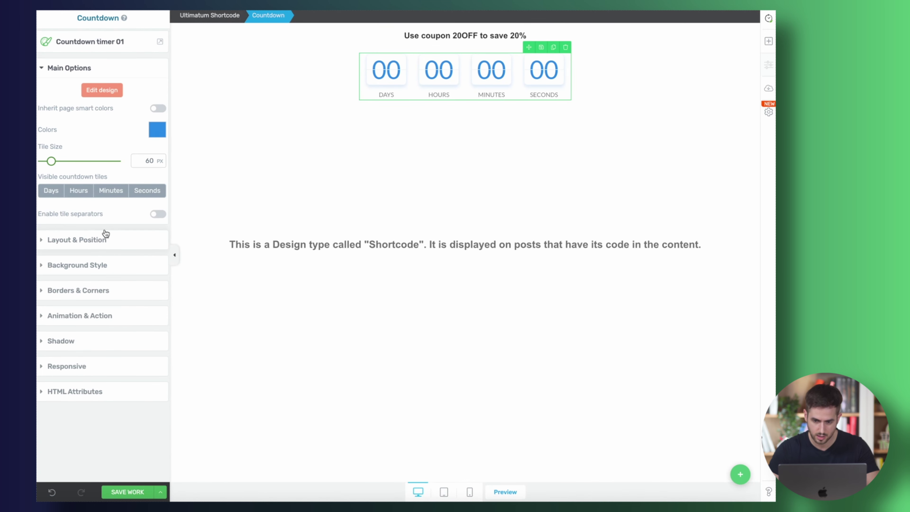
pyautogui.click(120, 245)
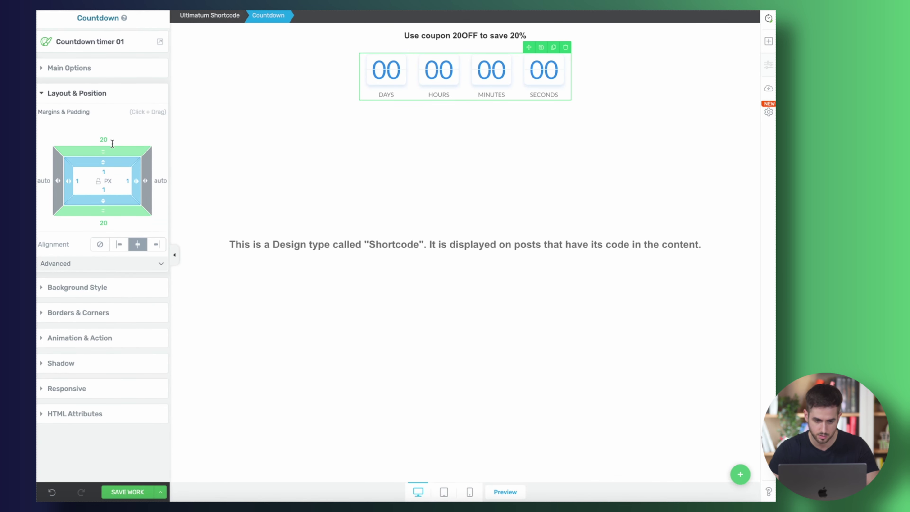
pyautogui.moveTo(104, 139); pyautogui.dragTo(104, 140)
pyautogui.write('0')
pyautogui.press('Tab')
pyautogui.press('Tab')
pyautogui.write('10')
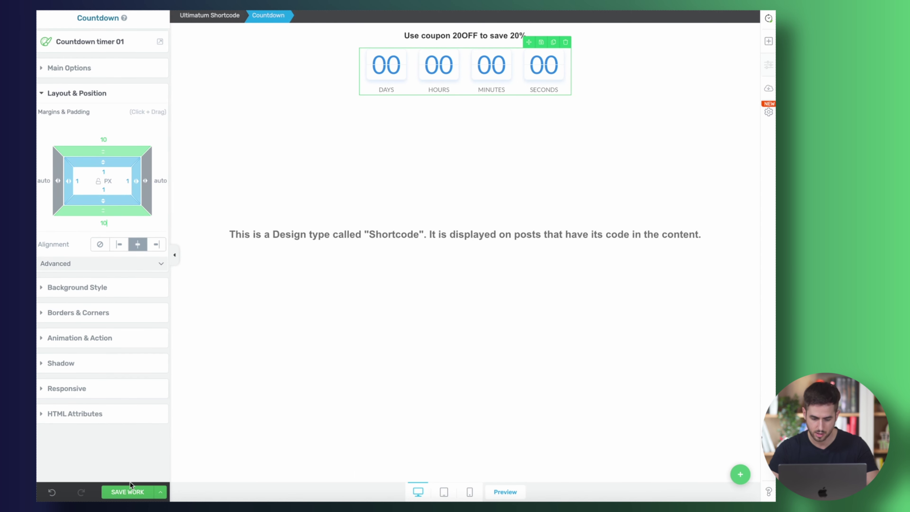
pyautogui.click(131, 491)
# - Insert "during checkout" after 20OFF in the coupon text and save the shortcode design
pyautogui.click(462, 32)
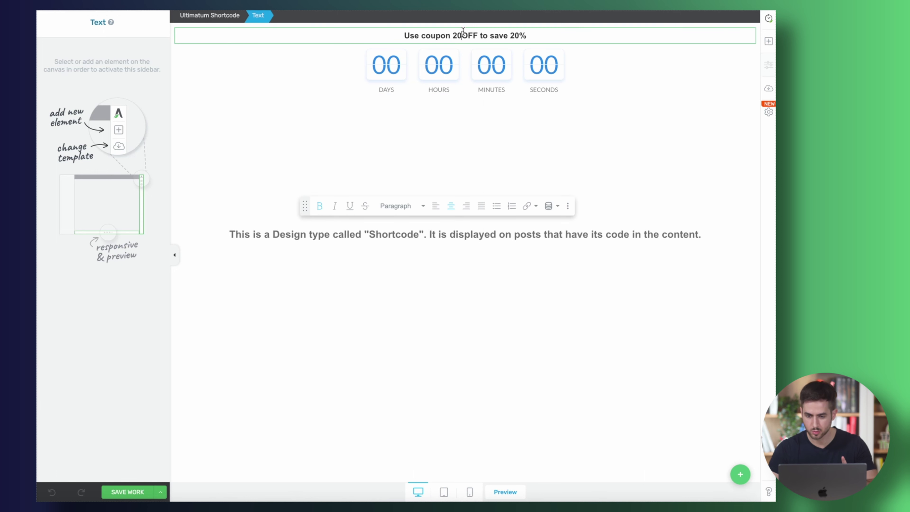
pyautogui.press('Right')
pyautogui.press('Right')
pyautogui.press('Right')
pyautogui.write('during c')
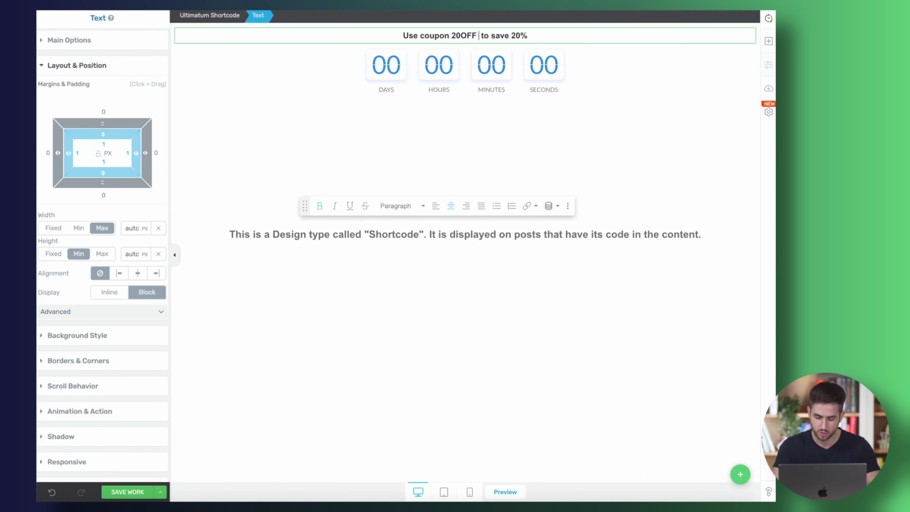
pyautogui.write('heckout')
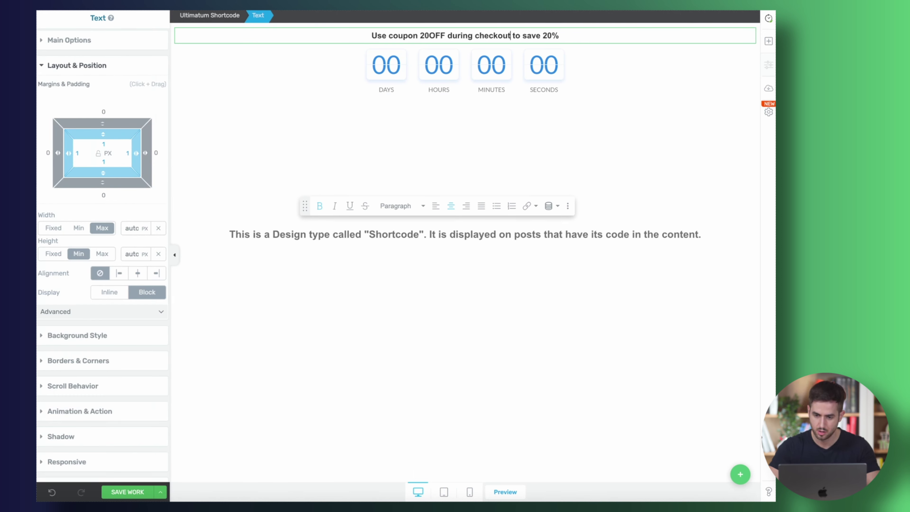
pyautogui.click(327, 105)
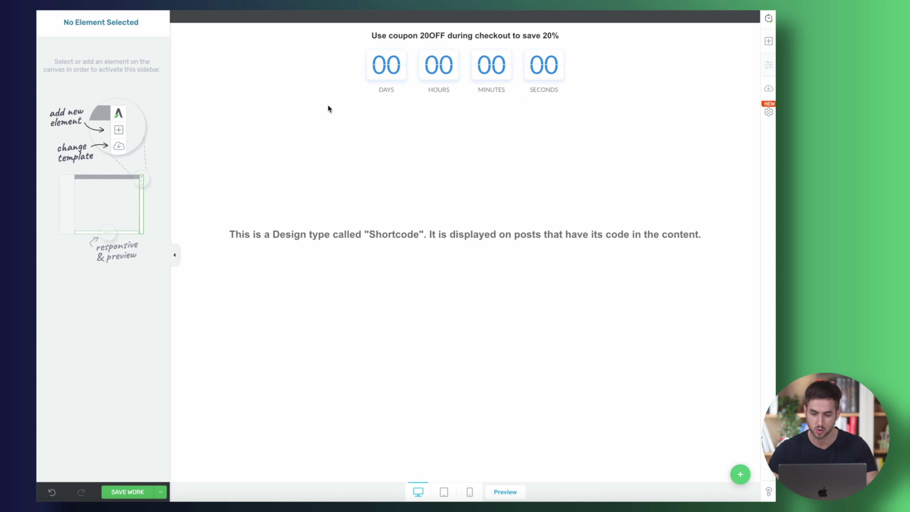
pyautogui.click(133, 492)
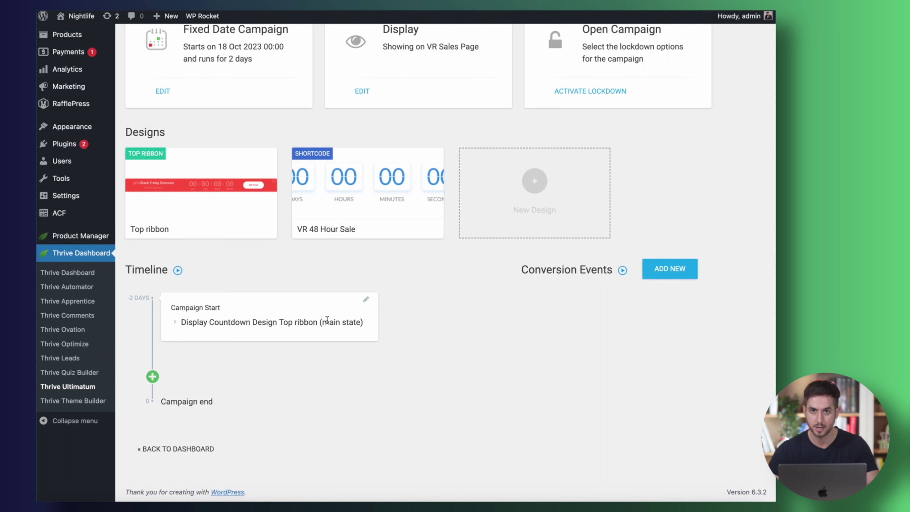
# - Open the top ribbon design for editing and add a new design state named "1 day left"
pyautogui.moveTo(270, 181)
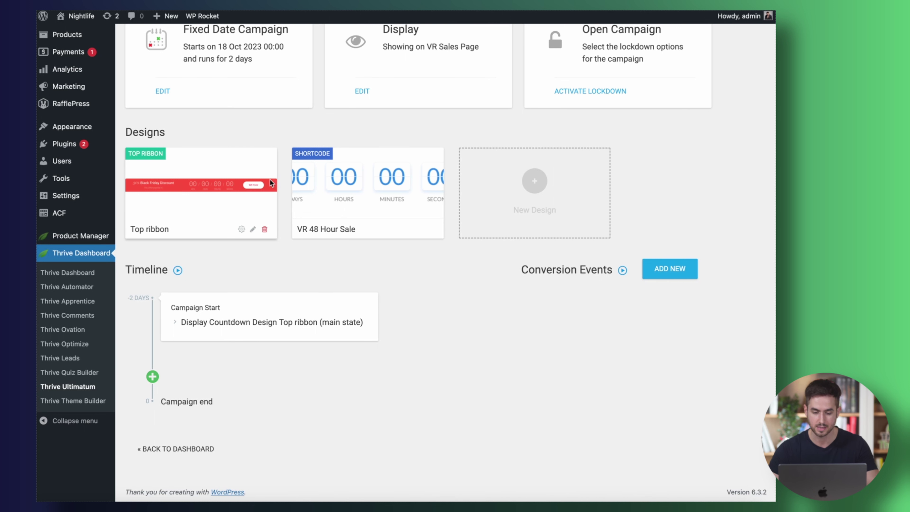
pyautogui.click(251, 228)
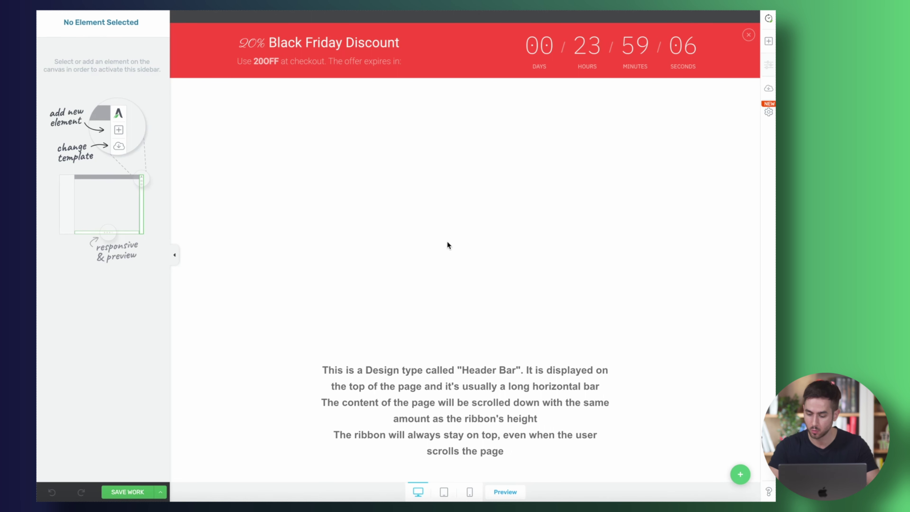
pyautogui.click(740, 474)
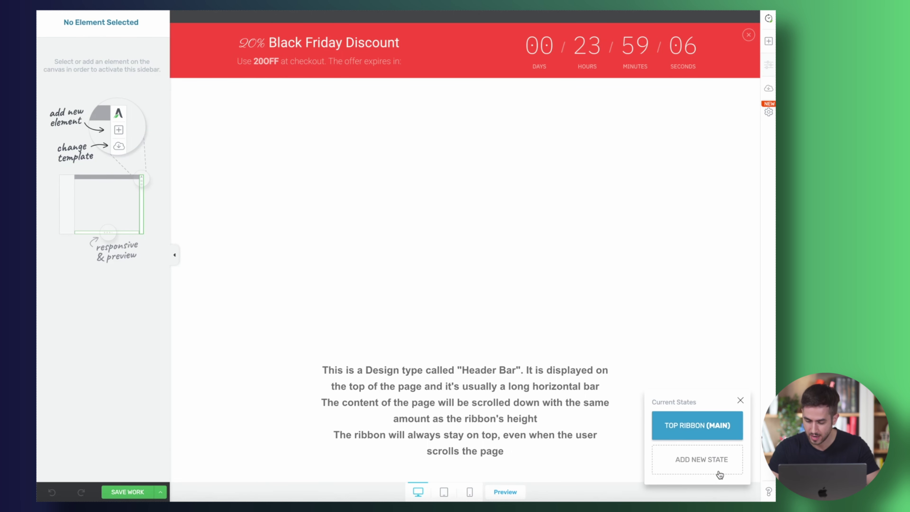
pyautogui.click(695, 465)
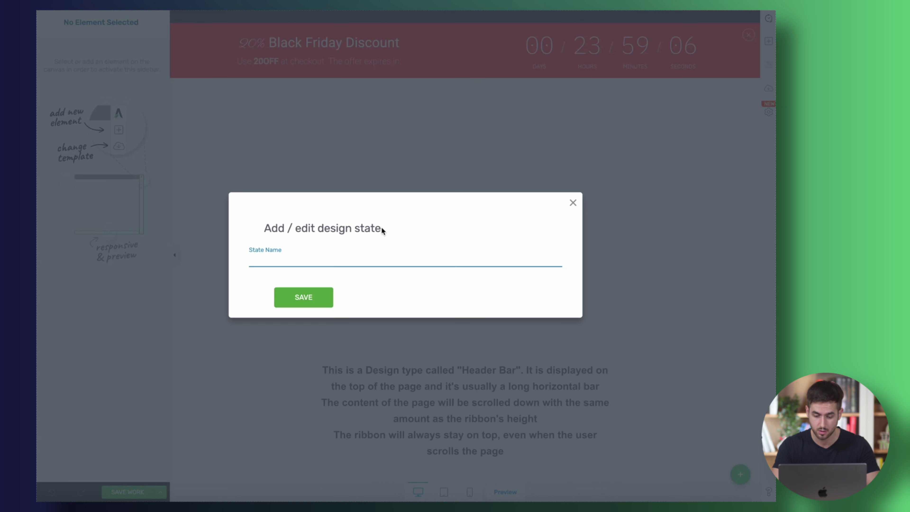
pyautogui.write('1 day left')
pyautogui.click(297, 302)
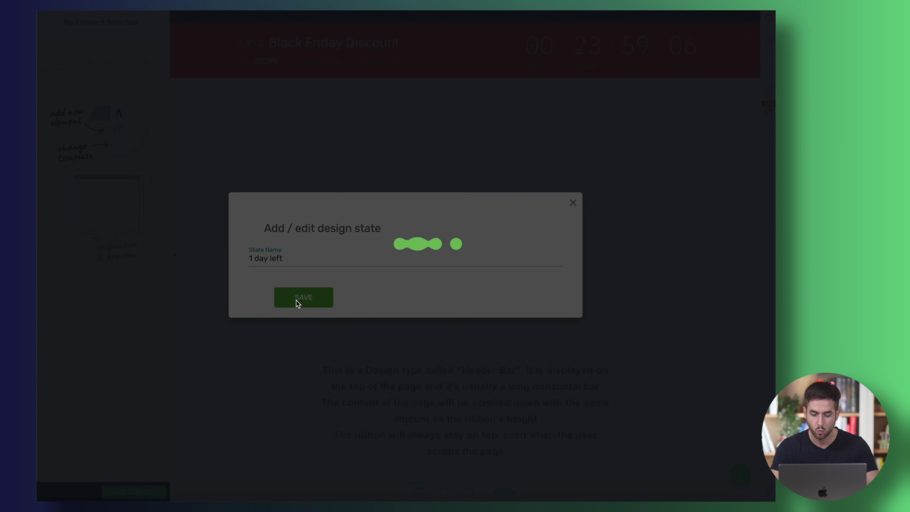